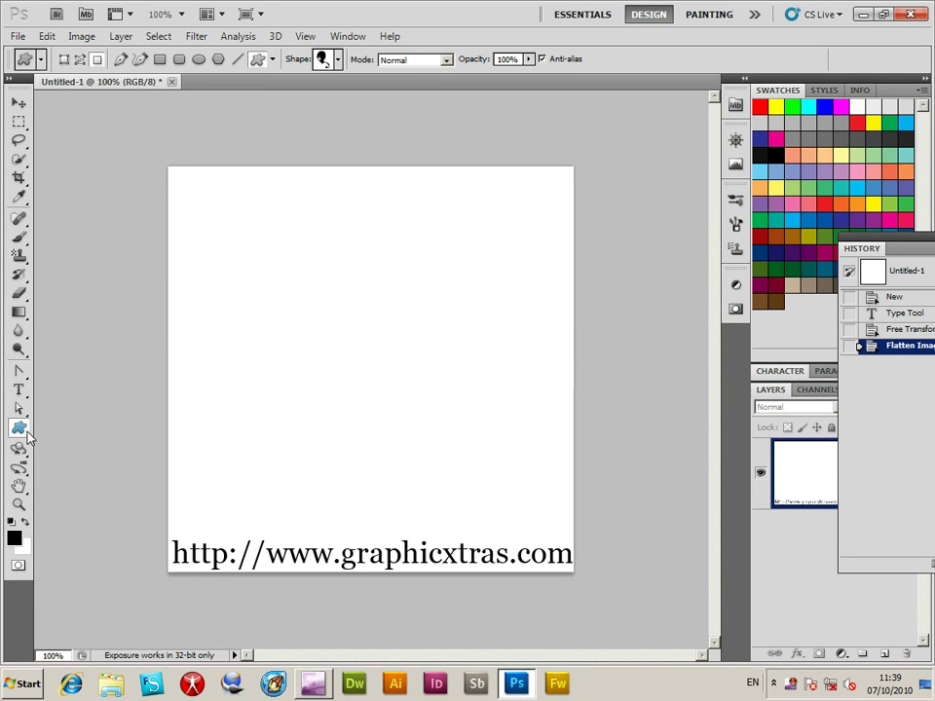
Choose the Custom Shape tool with the second person silhouette preset.
left_click(27, 439)
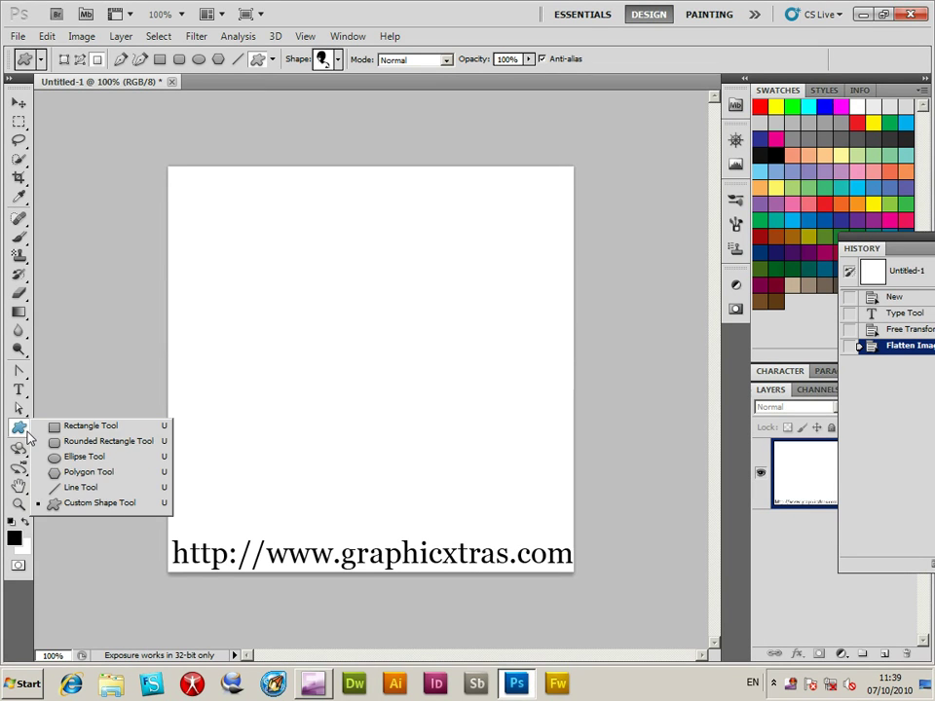
left_click(101, 505)
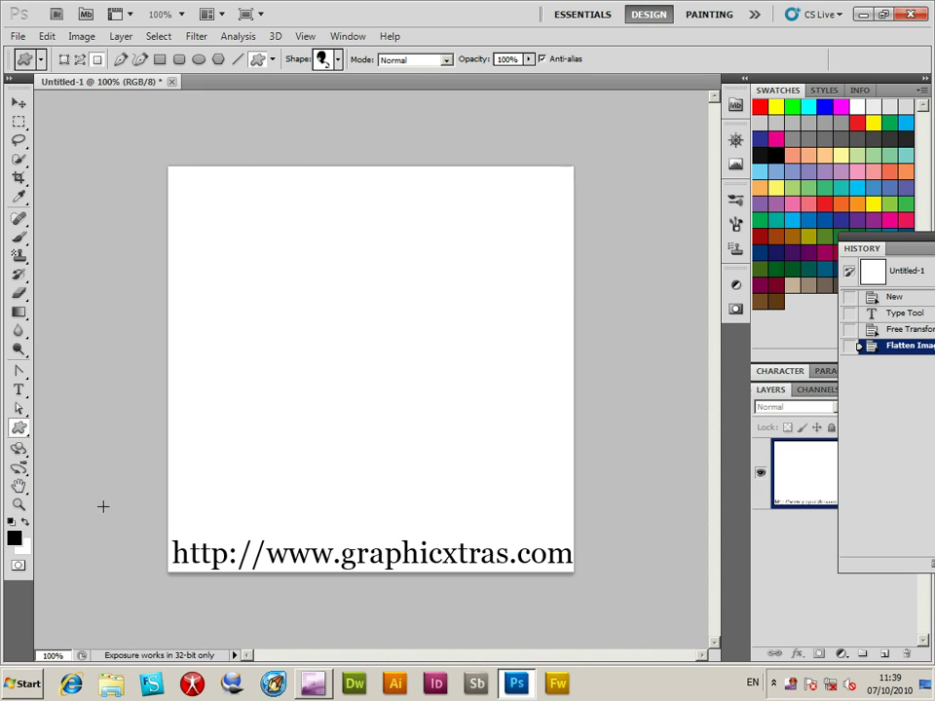
left_click(337, 60)
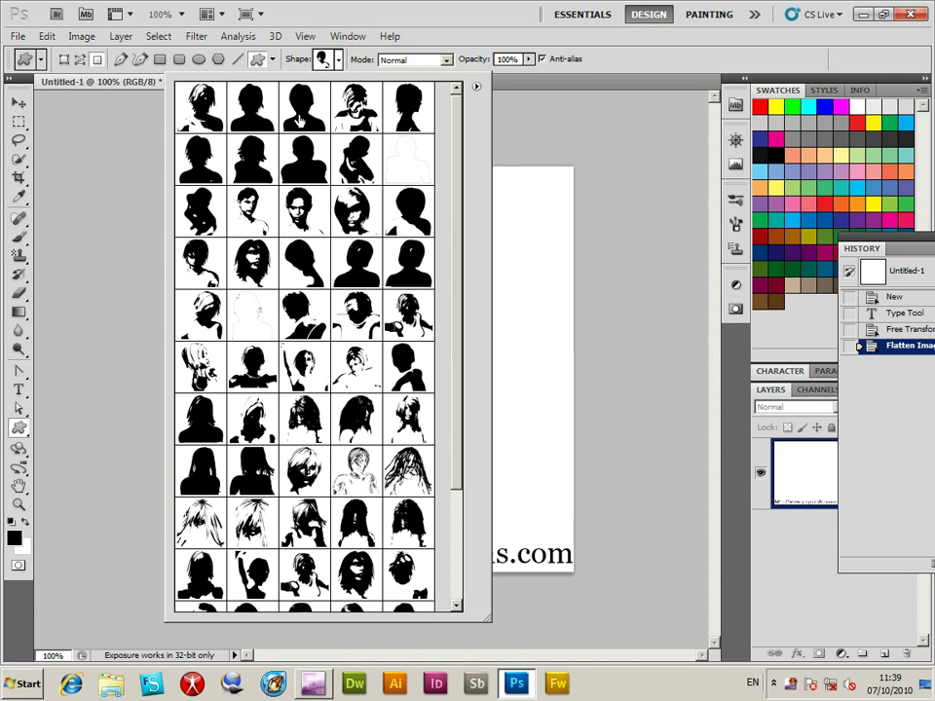
left_click(251, 119)
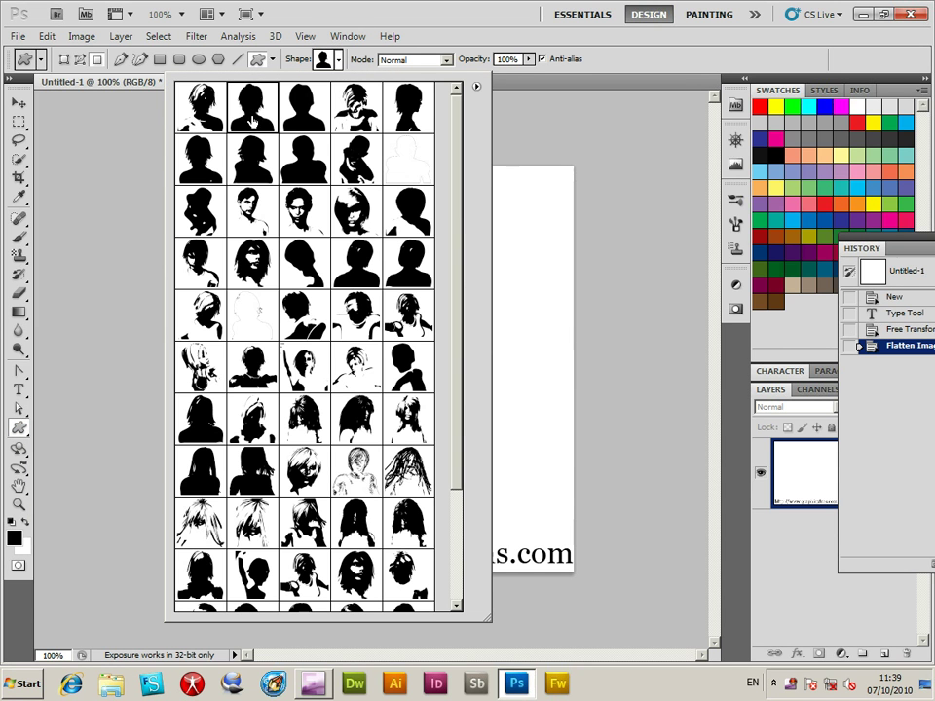
left_click(114, 157)
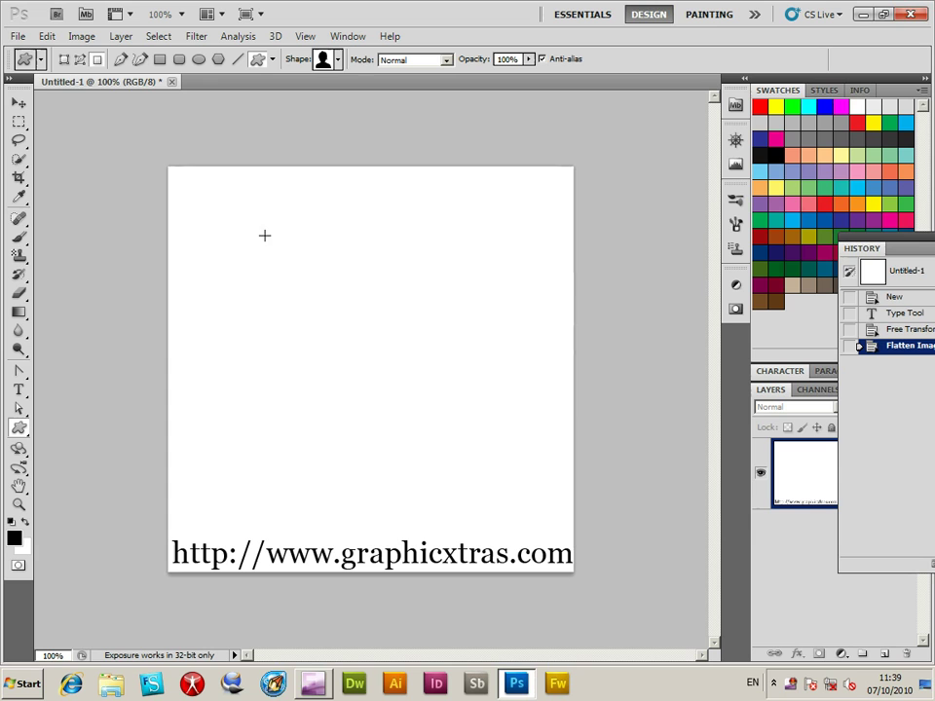
Draw the silhouette across the canvas as black filled pixels.
left_click(99, 63)
left_click_drag(188, 177, 401, 525)
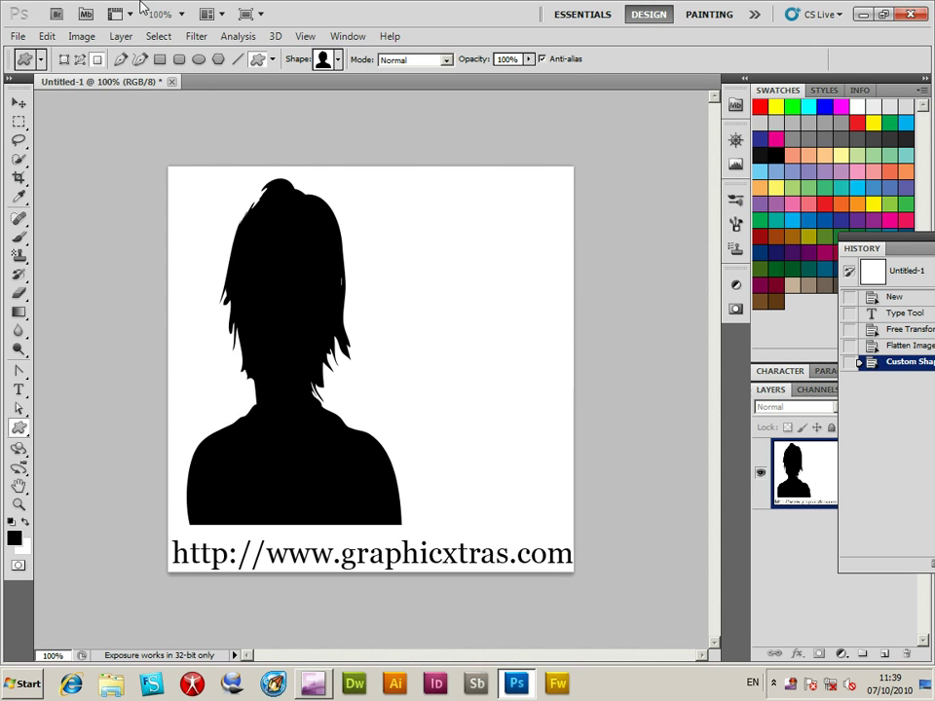
left_click(47, 37)
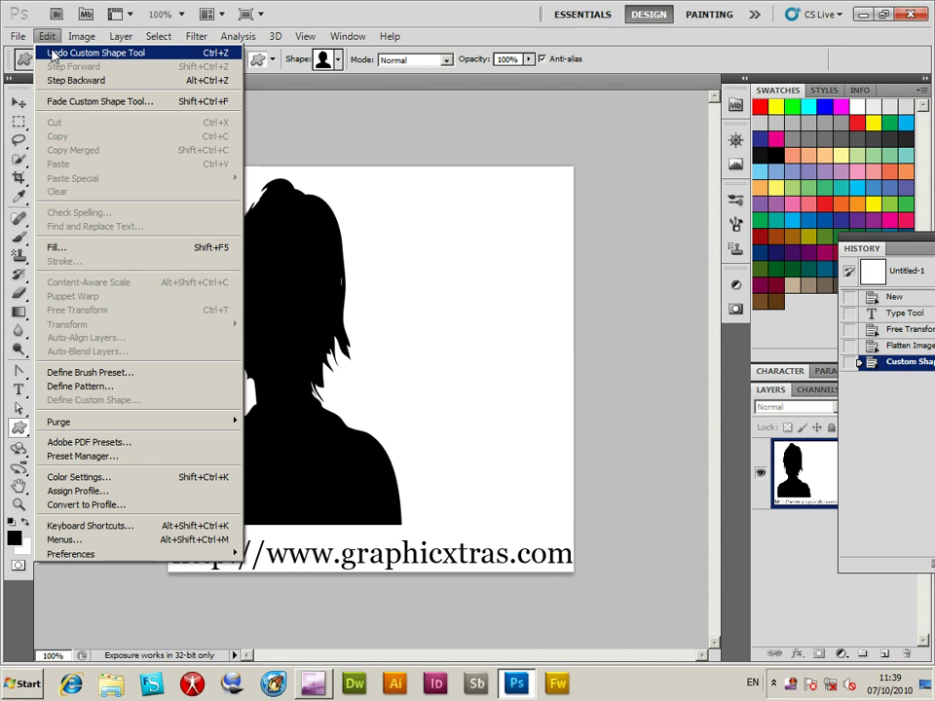
Undo the black silhouette, draw a pure red one, then undo that too.
left_click(53, 54)
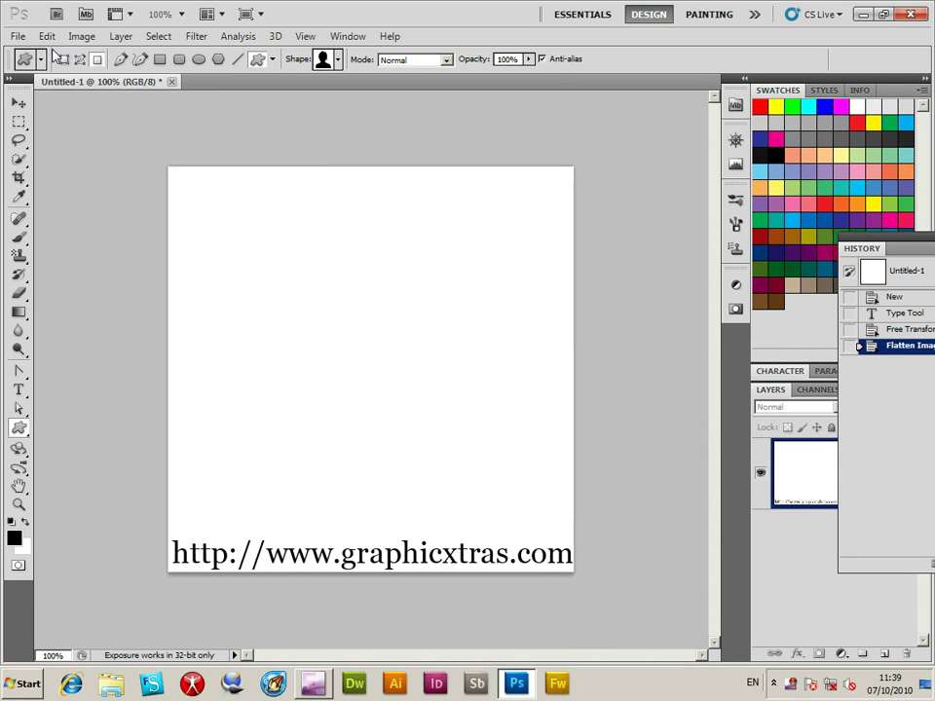
left_click(14, 538)
left_click_drag(637, 359, 677, 289)
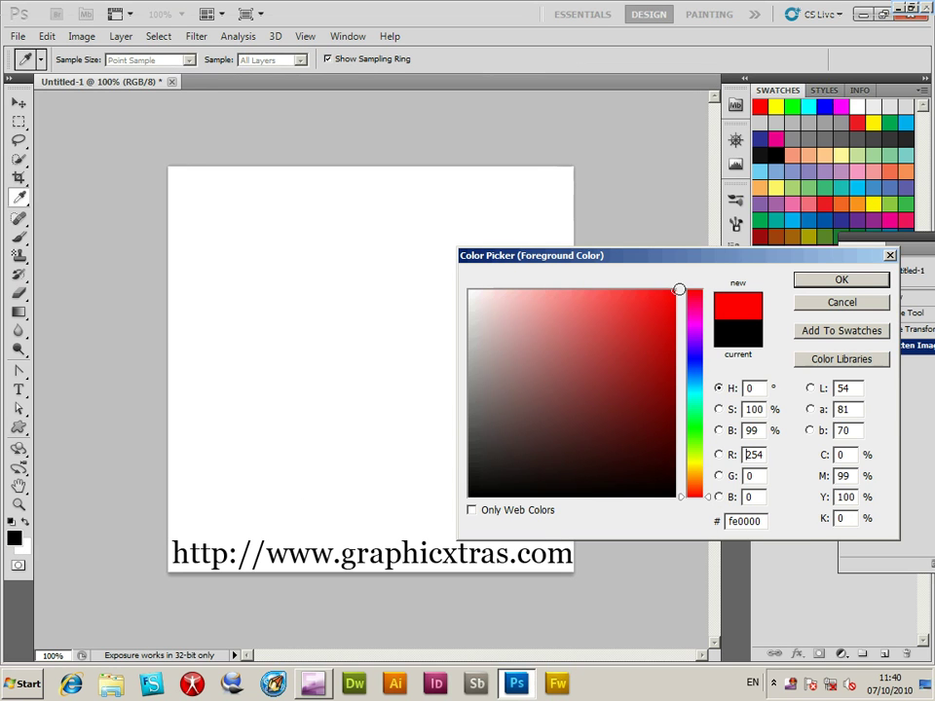
left_click(842, 280)
key("u")
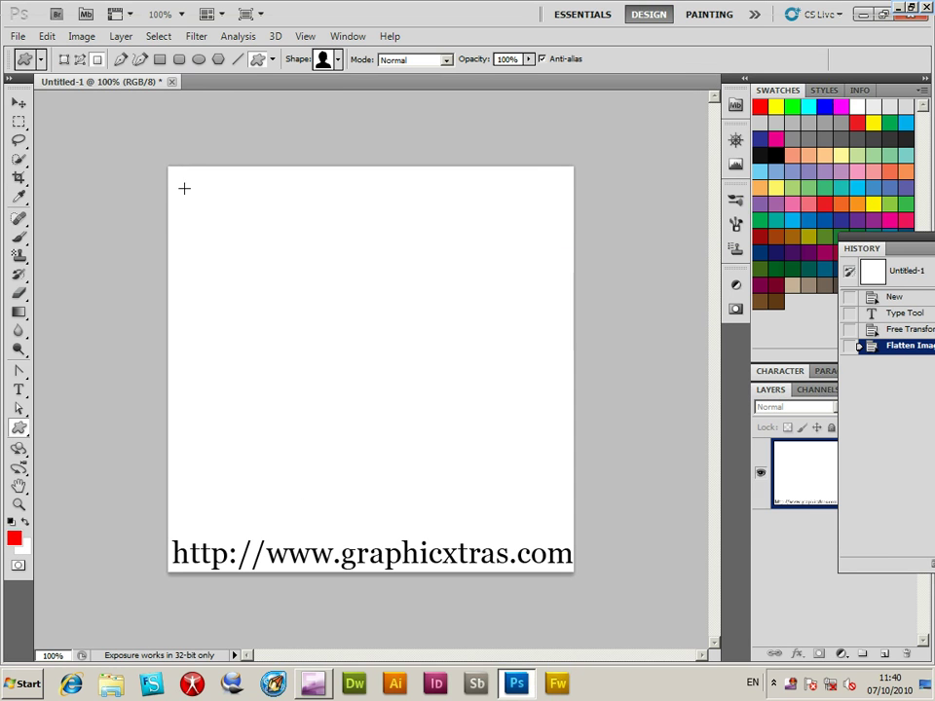
left_click_drag(176, 178, 415, 524)
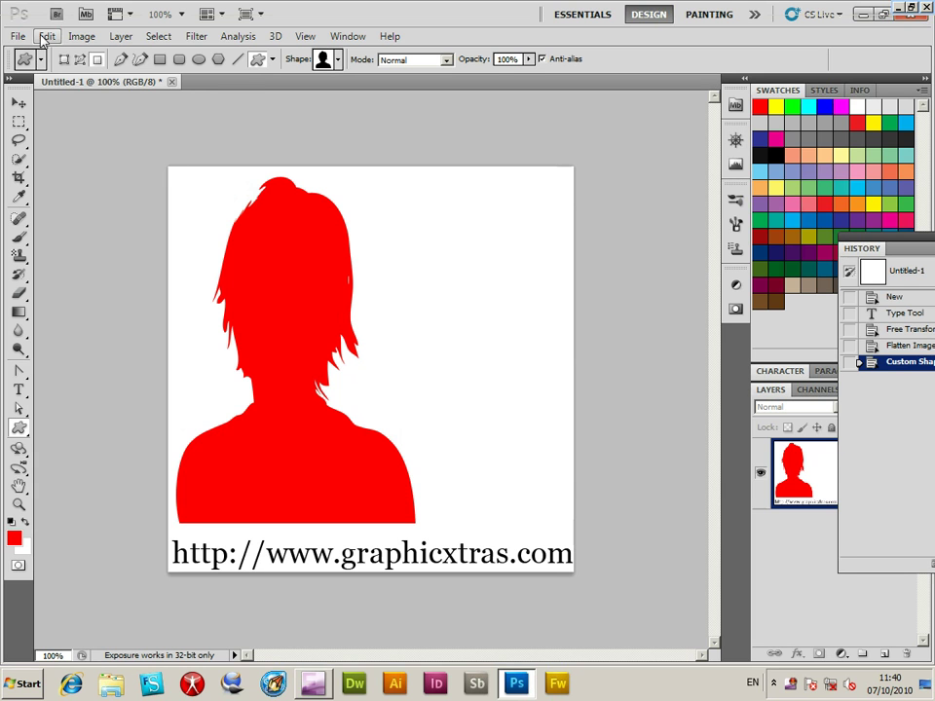
left_click(46, 36)
left_click(78, 56)
Set the foreground colour to bright blue #007eff and draw the silhouette in blue.
left_click(13, 539)
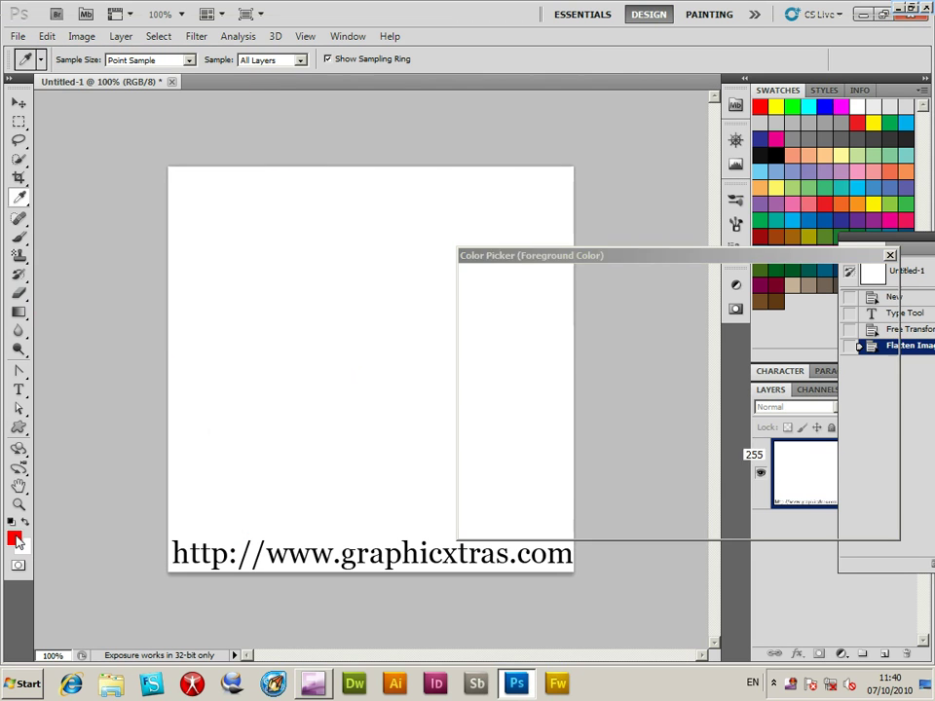
left_click(698, 377)
left_click_drag(653, 316, 728, 284)
left_click(826, 282)
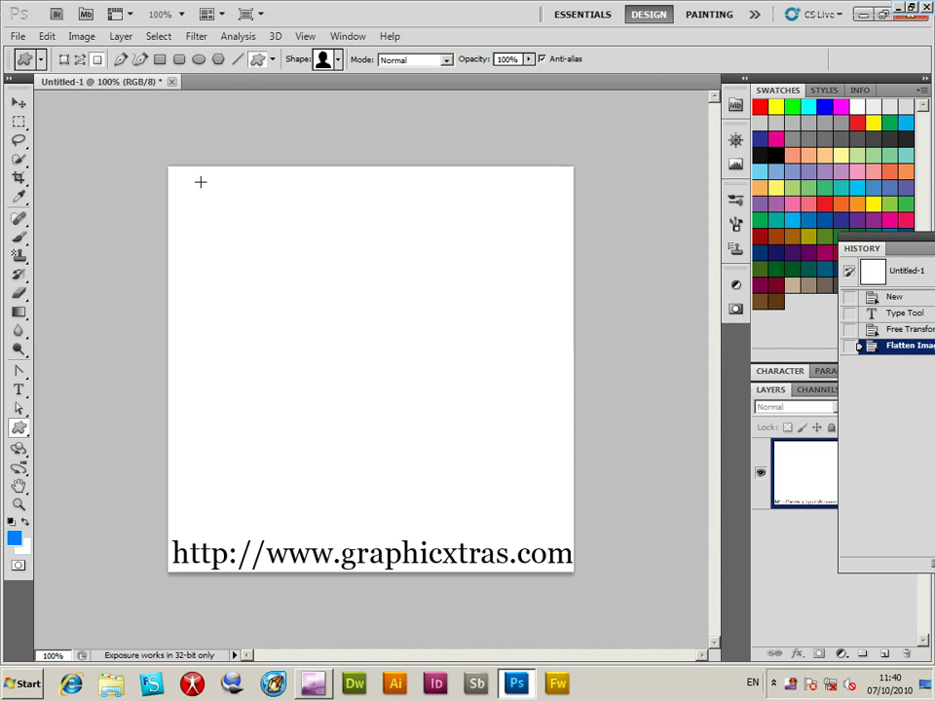
left_click_drag(195, 179, 429, 526)
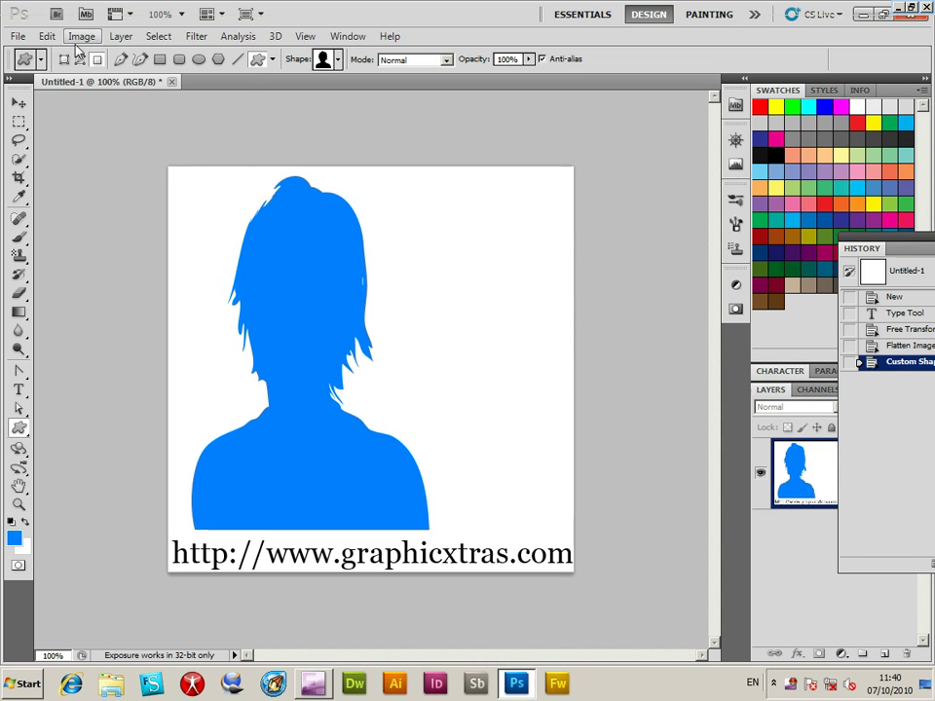
left_click(46, 39)
Undo the blue figure, then try magenta and yellow silhouettes, undoing each.
left_click(50, 53)
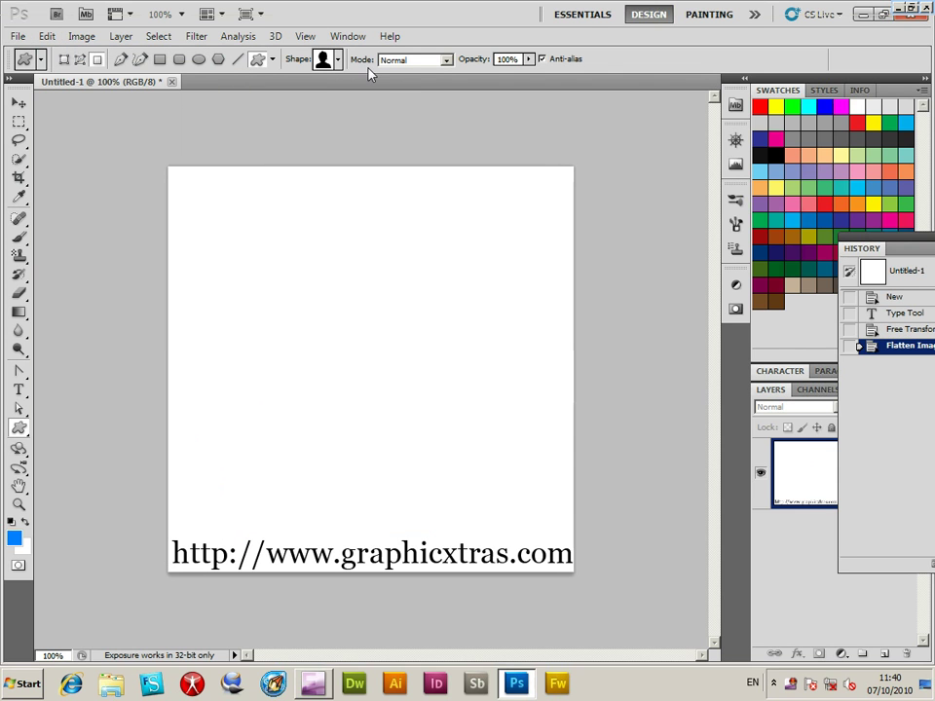
left_click(777, 137)
left_click_drag(190, 208, 387, 512)
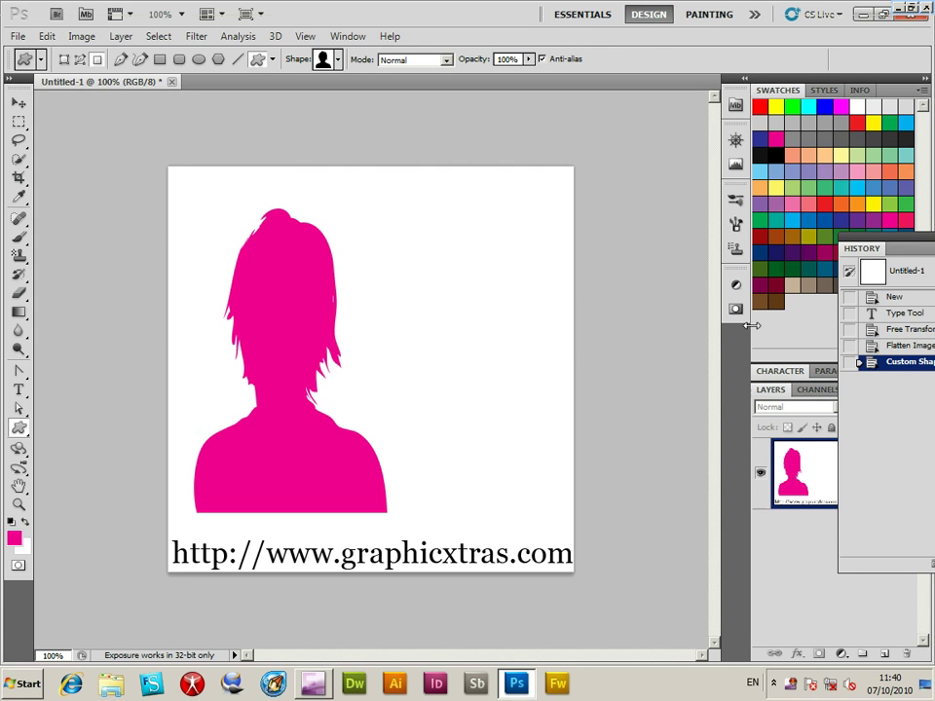
left_click(47, 36)
left_click(68, 55)
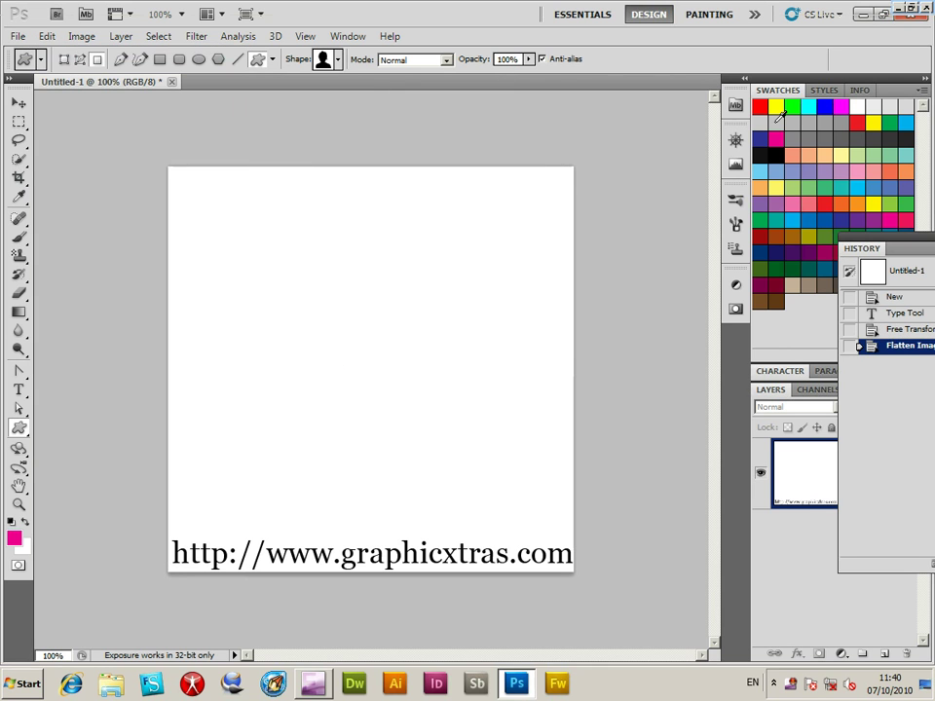
left_click(774, 105)
left_click_drag(223, 196, 428, 508)
left_click(47, 36)
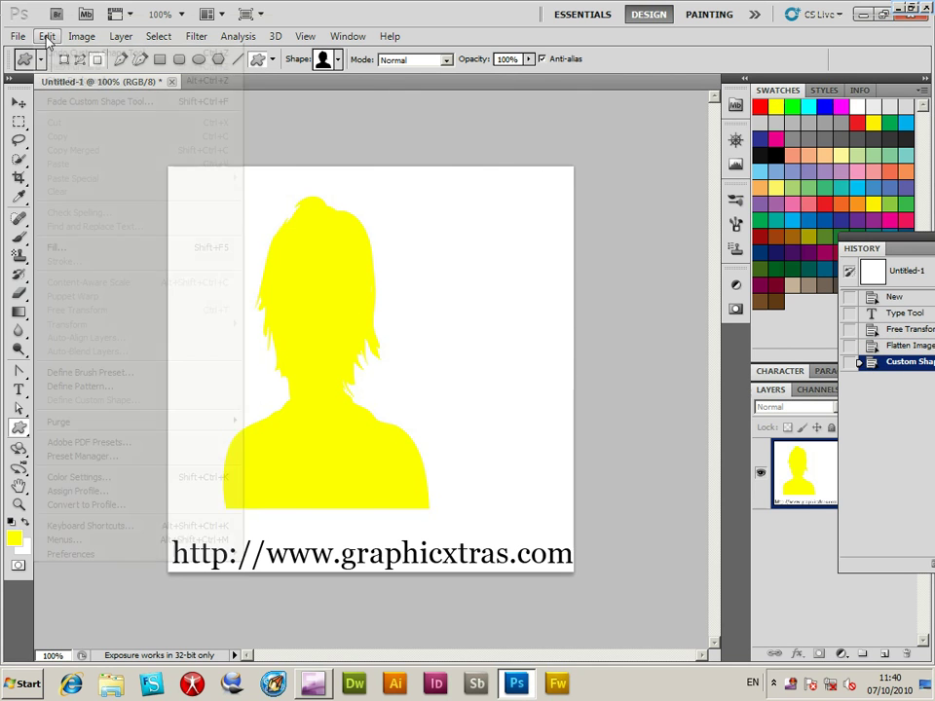
left_click(68, 53)
Pick a different figure shape, draw it in periwinkle blue, then undo it.
left_click(338, 59)
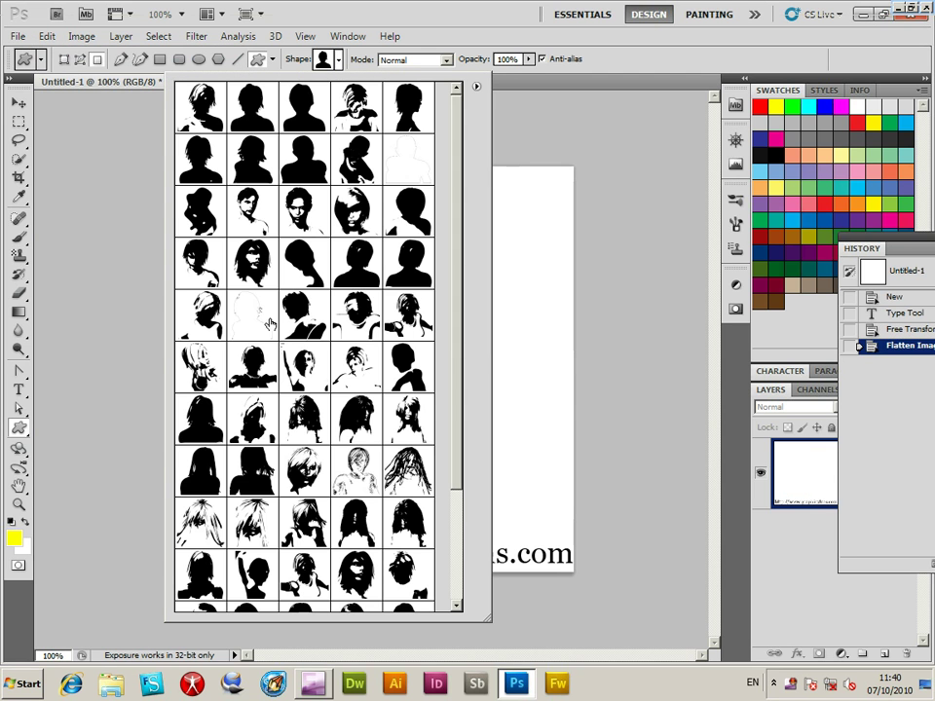
left_click(320, 331)
left_click(599, 305)
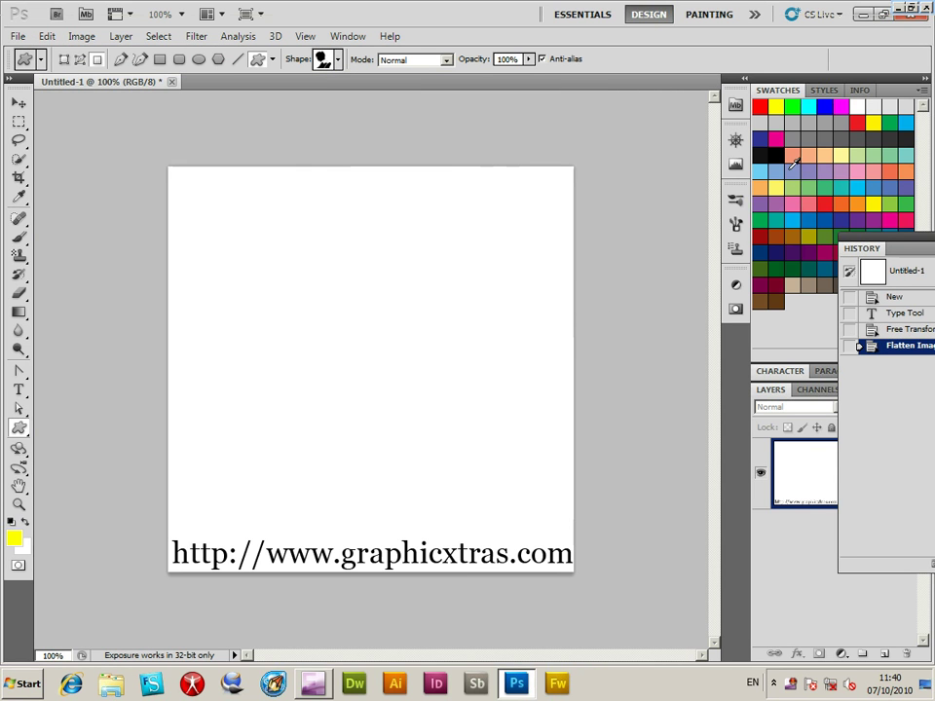
left_click(788, 171)
left_click_drag(188, 177, 421, 516)
left_click(45, 35)
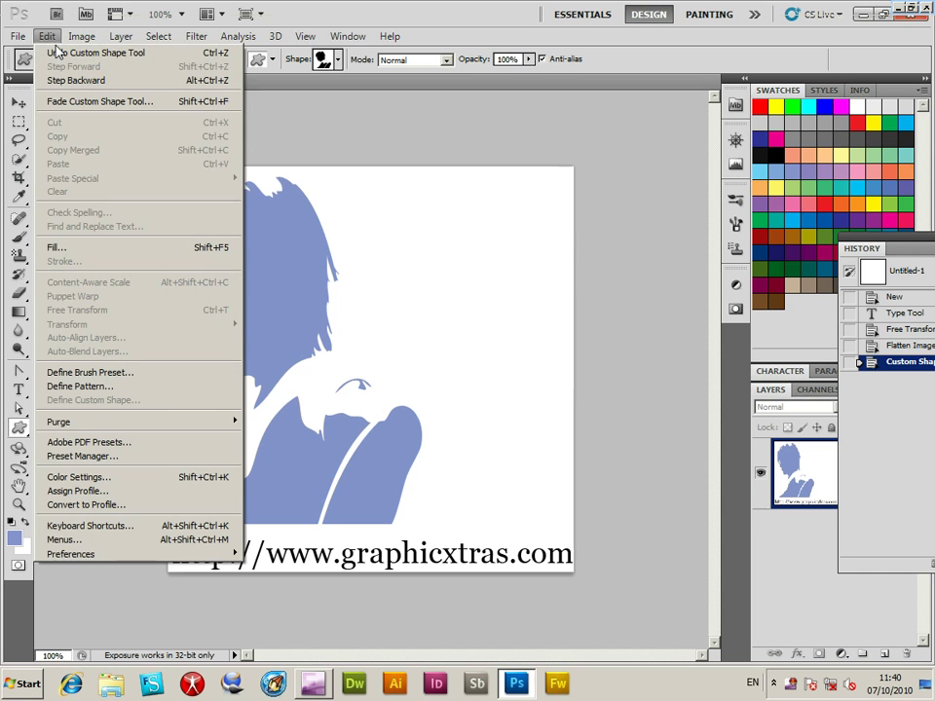
left_click(59, 55)
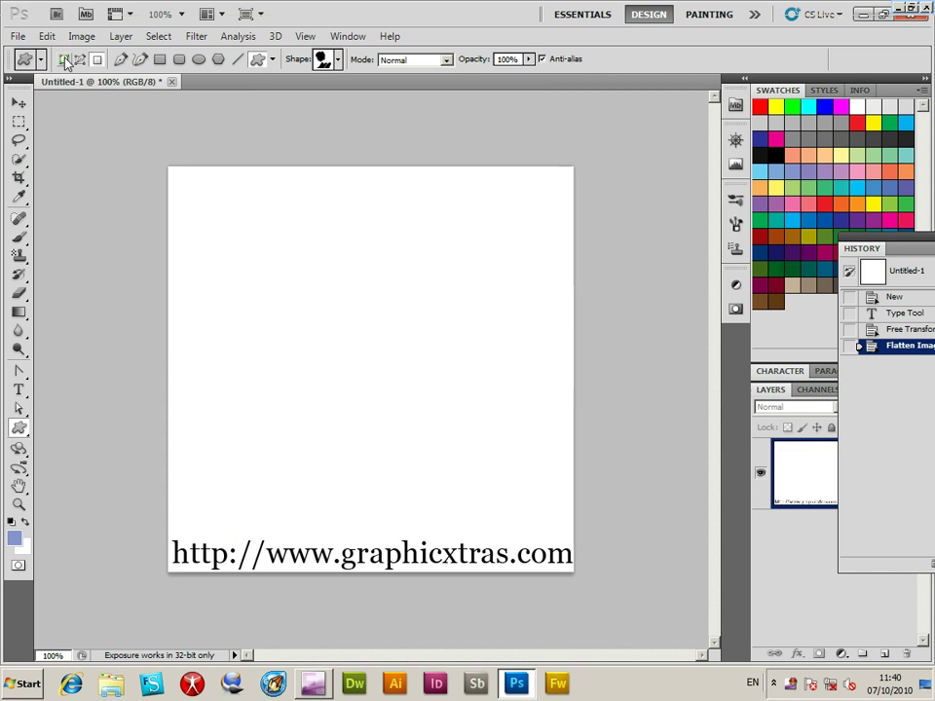
Draw the silhouette as a new shape layer and colour its fill muted blue.
left_click(64, 59)
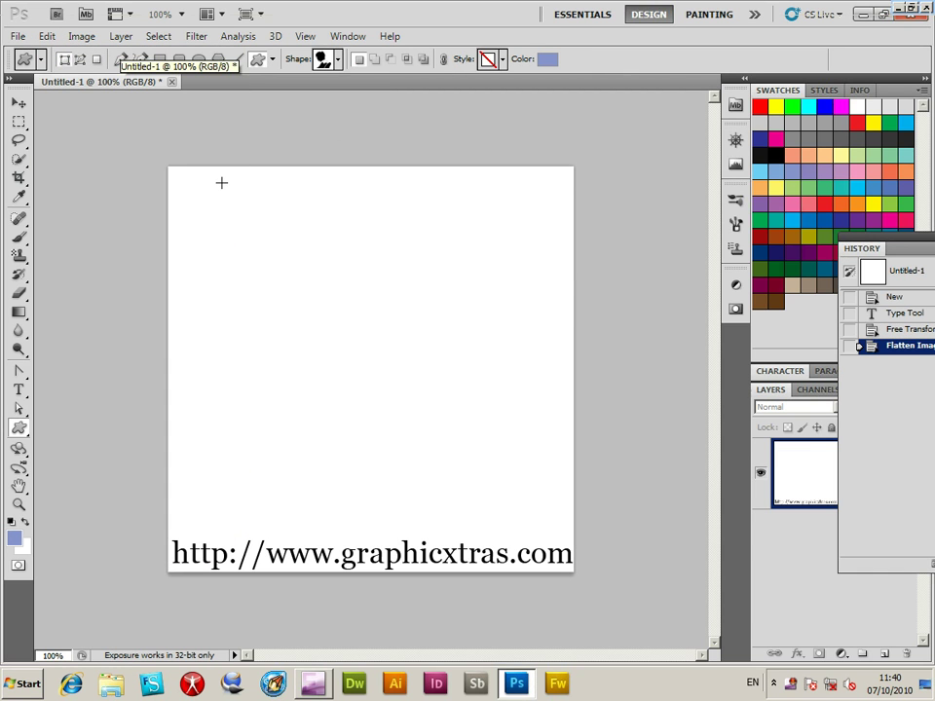
left_click_drag(219, 181, 426, 520)
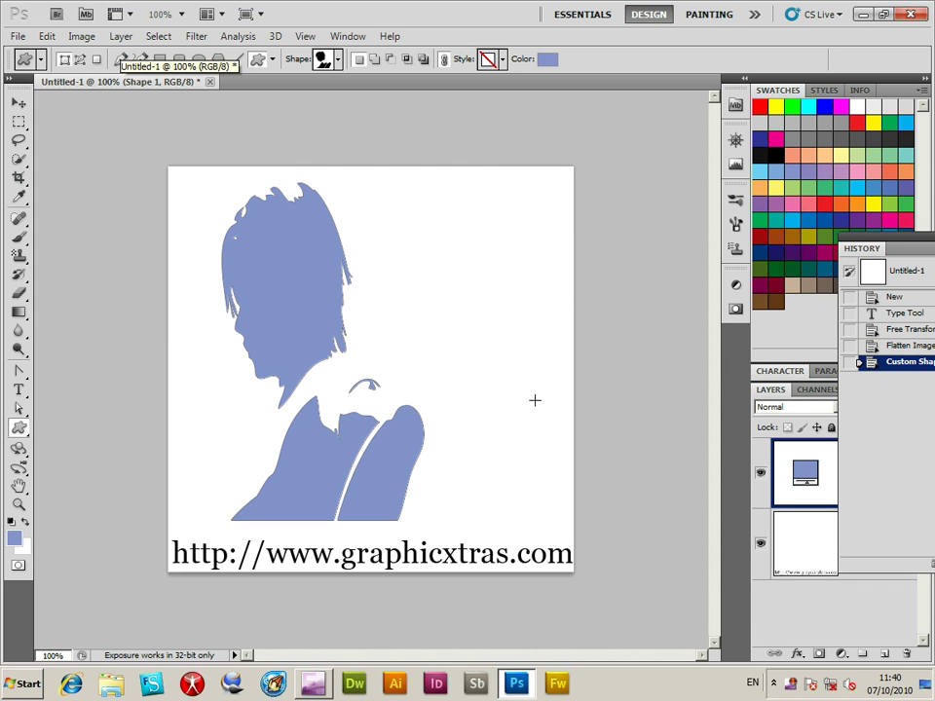
left_click(550, 61)
left_click_drag(653, 325, 660, 316)
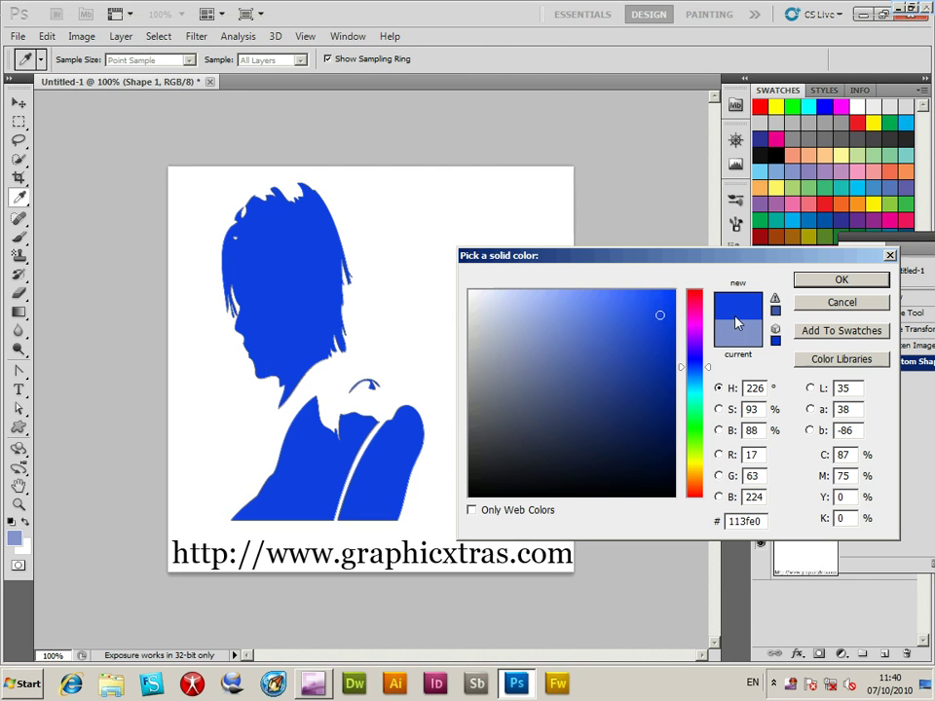
mouse_move(599, 380)
left_mouse_down()
mouse_move(559, 426)
mouse_move(540, 352)
left_mouse_up()
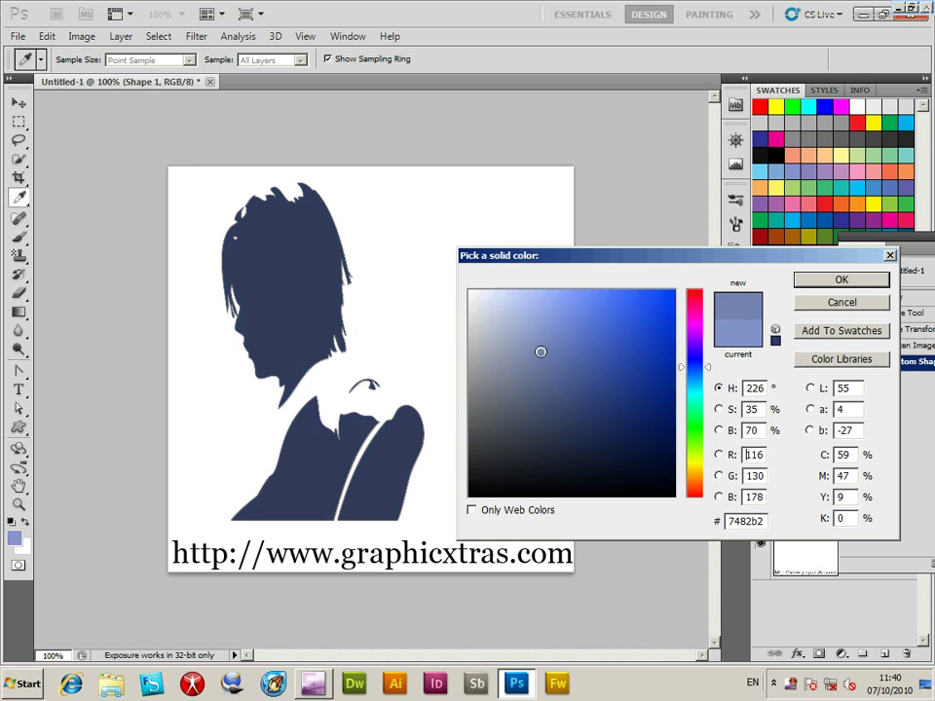
key("Return")
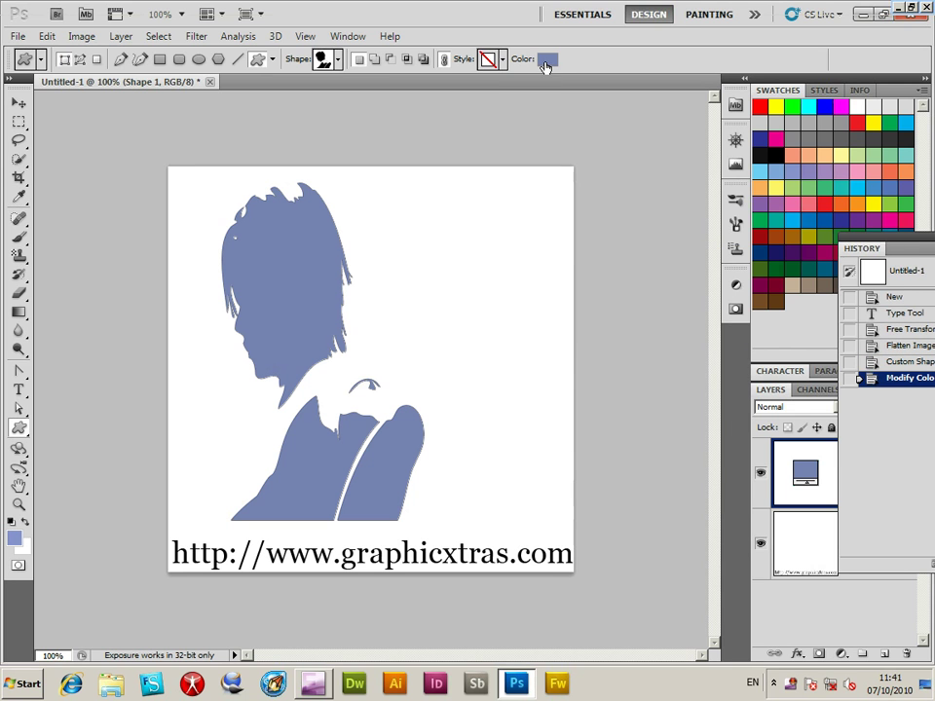
Recolour the shape layer's fill to deep pink #ae3969.
left_click(549, 60)
left_click(695, 303)
left_click(664, 329)
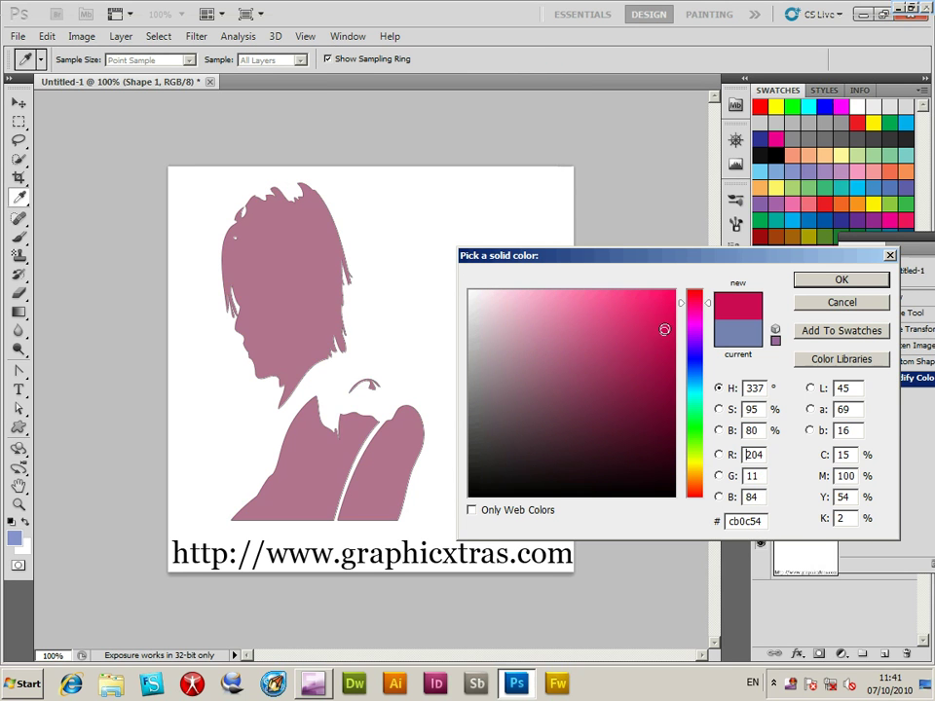
left_click_drag(646, 436, 565, 421)
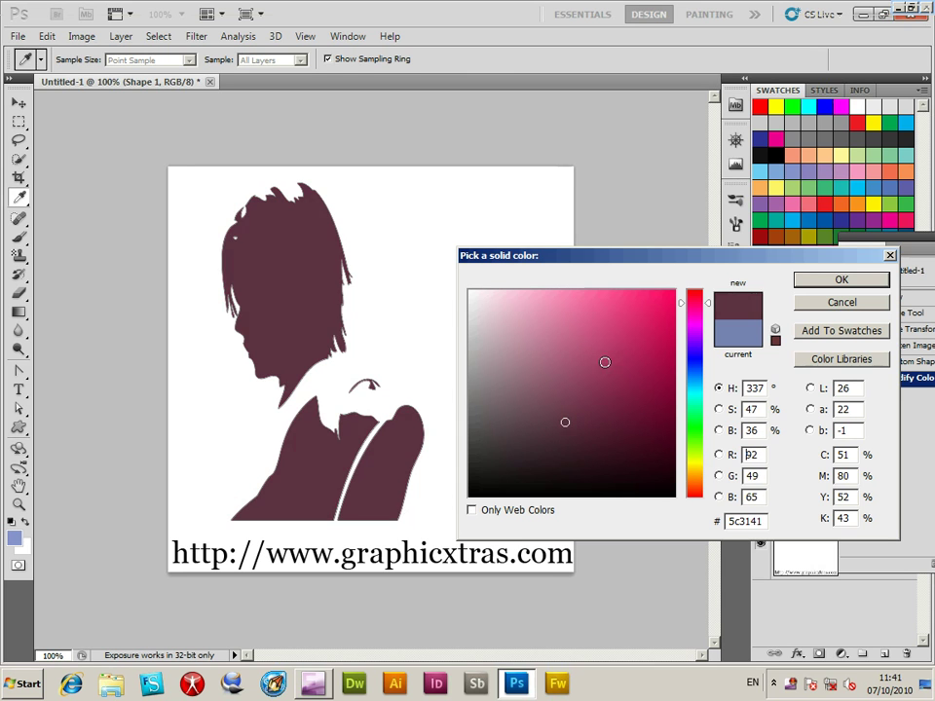
left_click(600, 355)
left_click(842, 280)
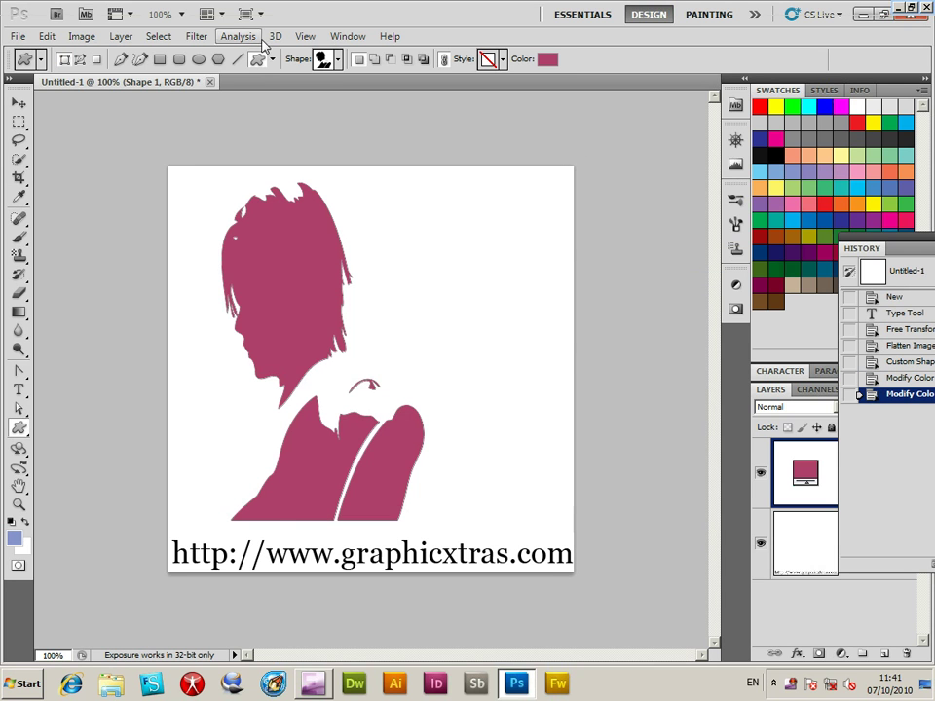
left_click(120, 36)
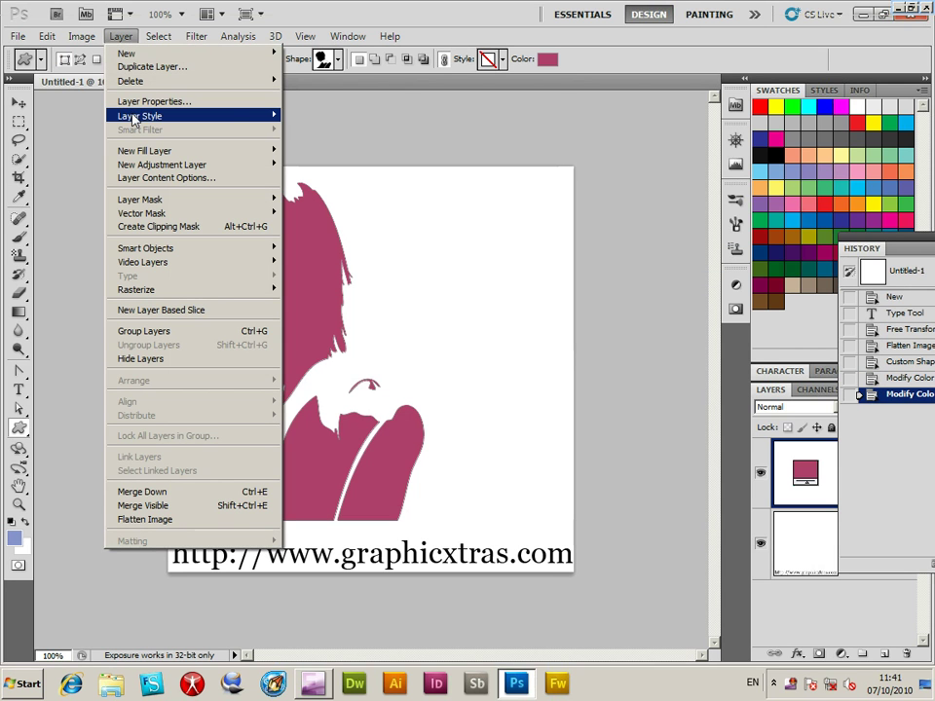
mouse_move(133, 119)
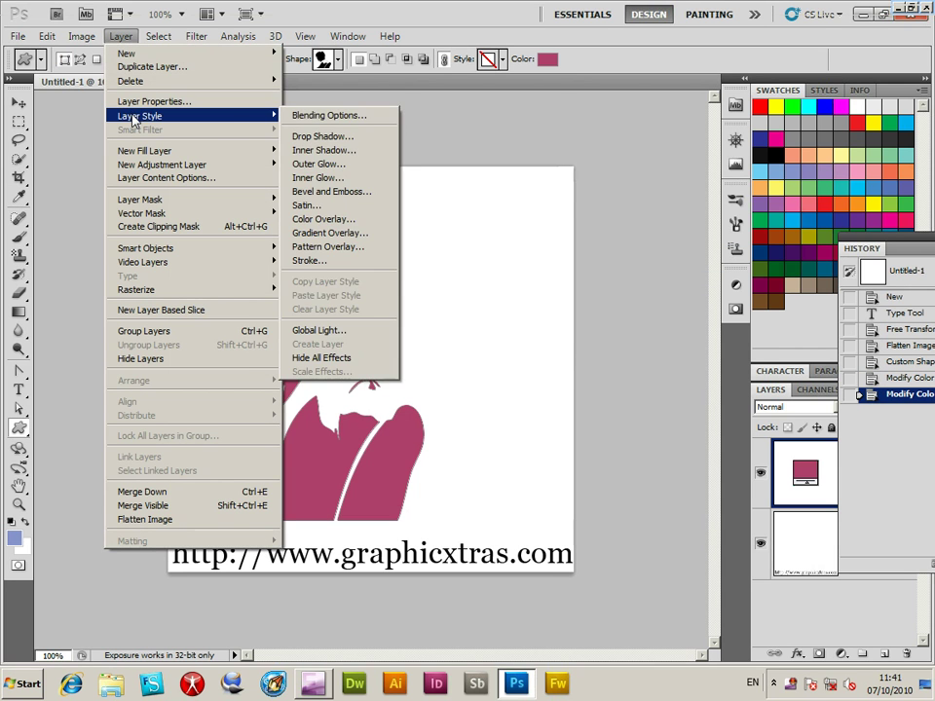
left_click(322, 220)
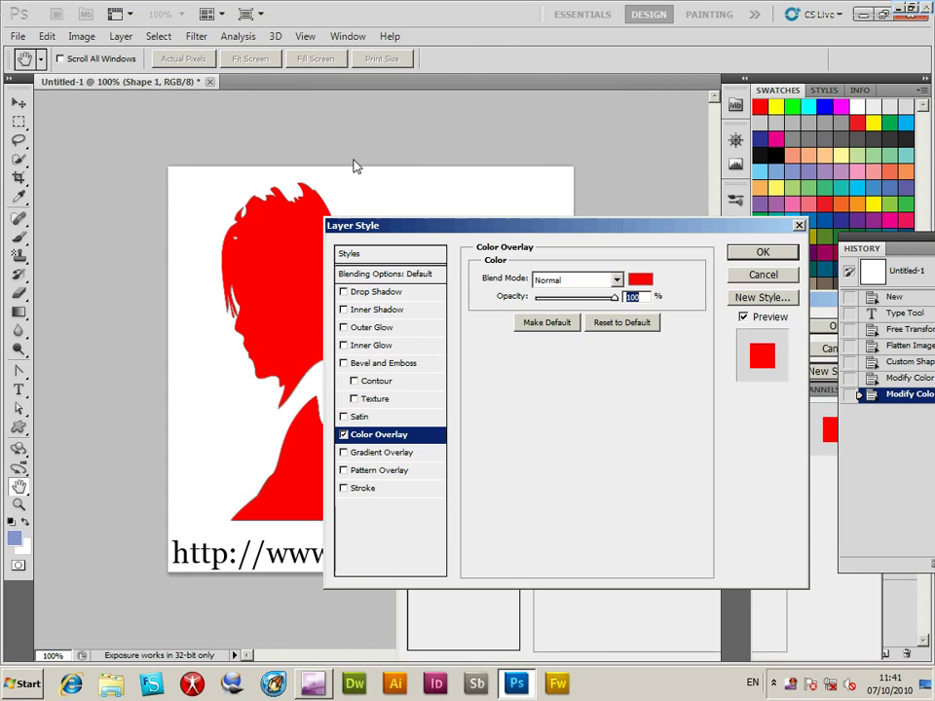
left_click_drag(468, 225, 439, 160)
left_click(610, 213)
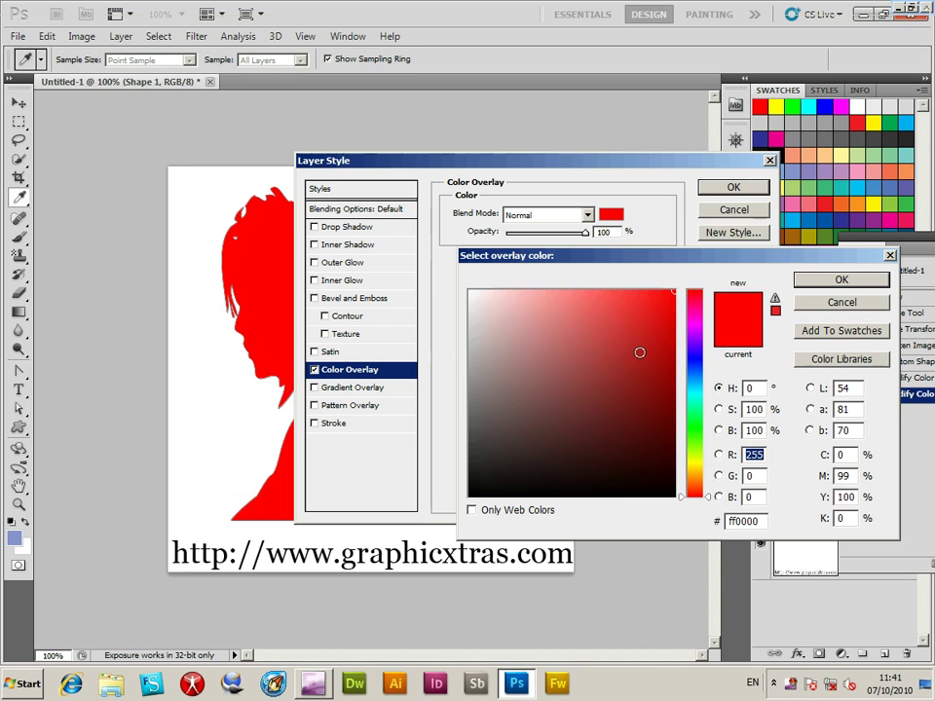
left_click_drag(662, 442, 534, 379)
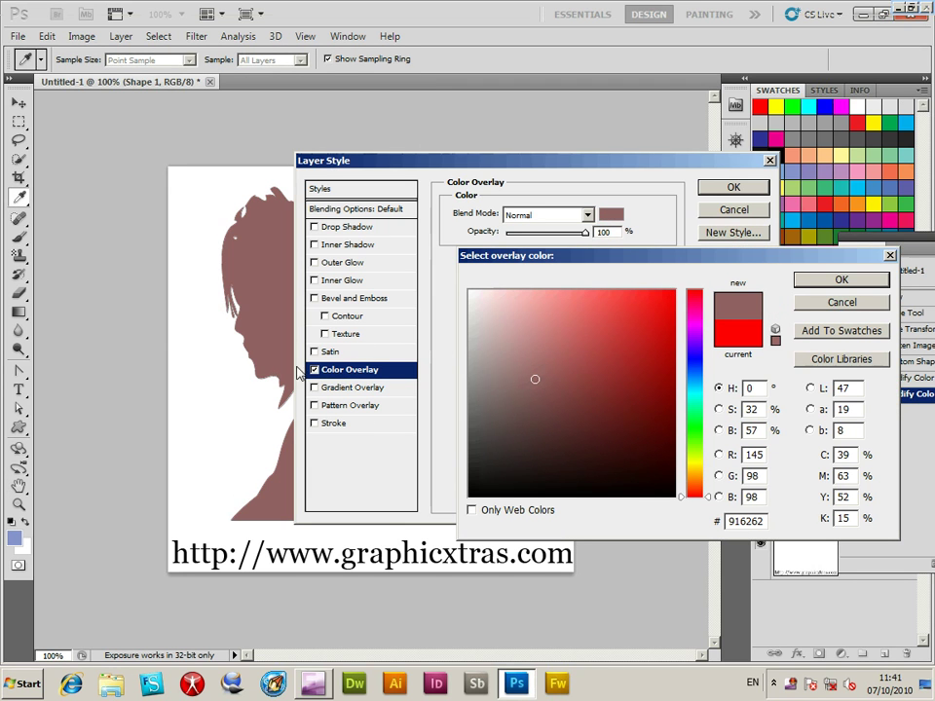
mouse_move(661, 407)
left_mouse_down()
mouse_move(632, 494)
mouse_move(597, 367)
mouse_move(661, 331)
mouse_move(653, 410)
left_mouse_up()
left_click_drag(695, 446, 707, 373)
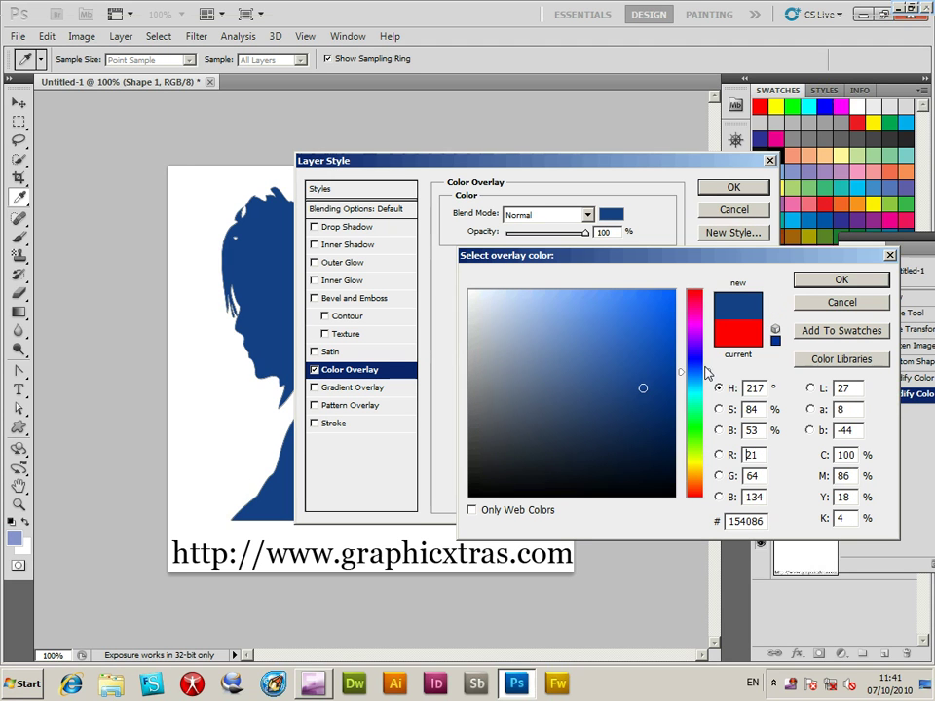
left_click_drag(692, 309, 703, 324)
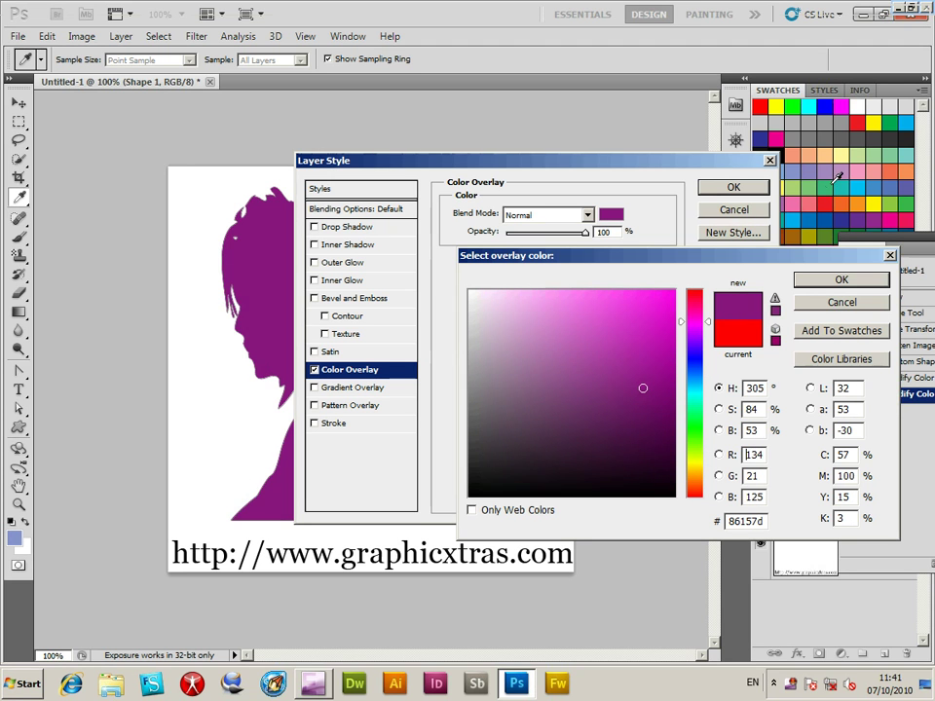
left_click_drag(837, 175, 857, 187)
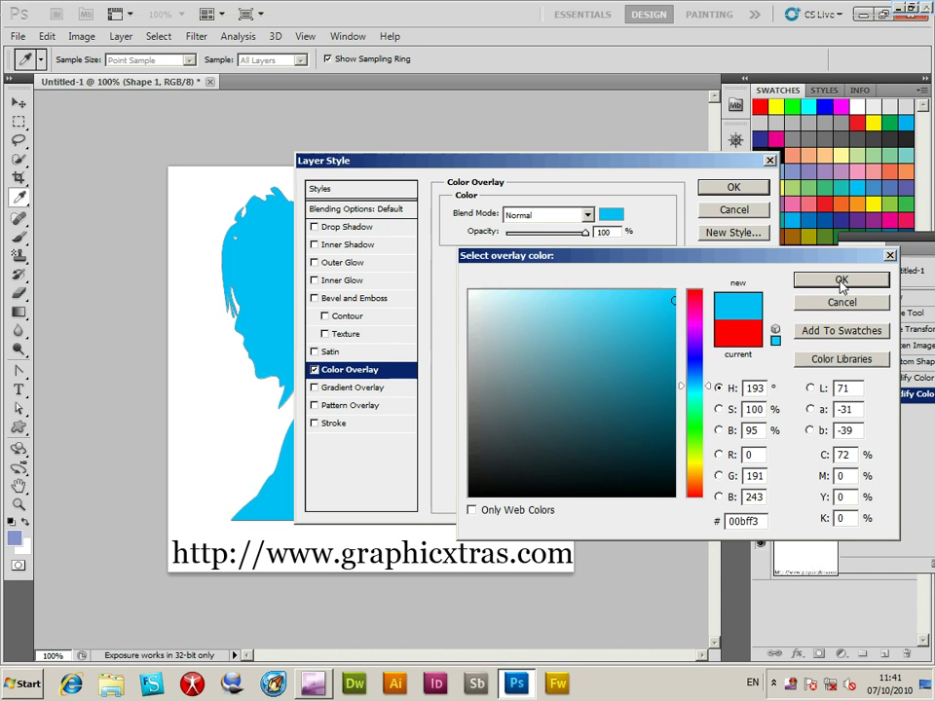
left_click(842, 282)
left_click(734, 211)
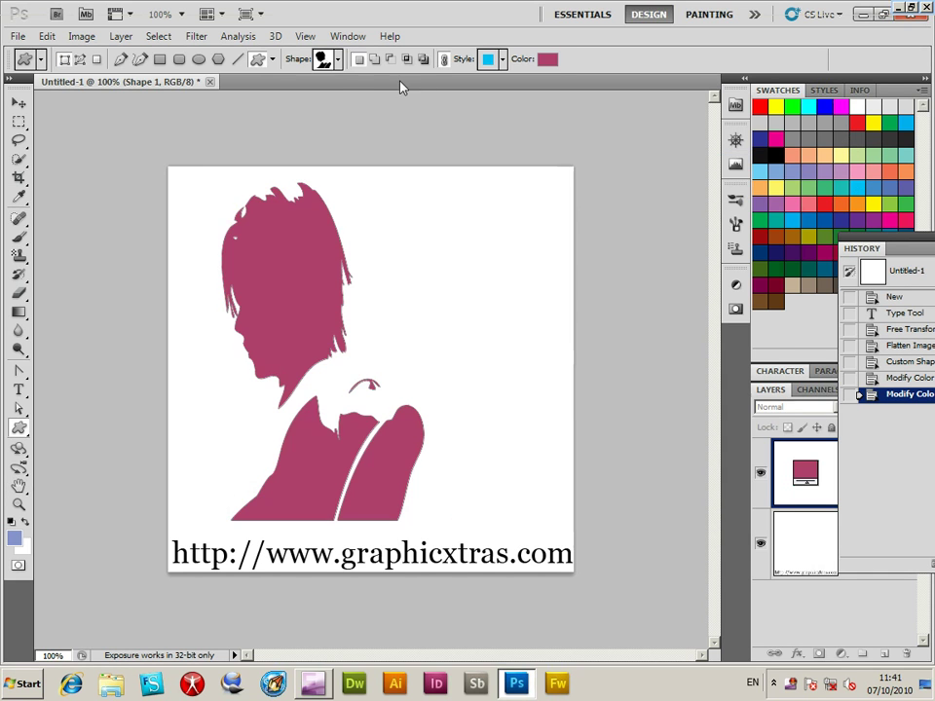
Delete the pink shape layer and choose the hair silhouette custom shape preset.
key("Delete")
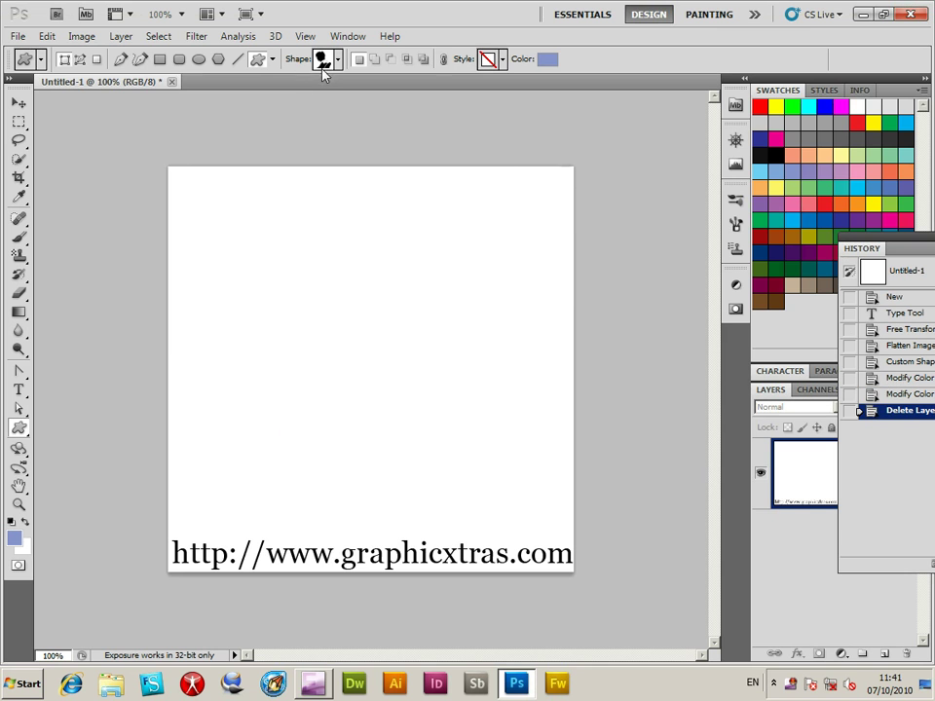
left_click(337, 58)
left_click(252, 418)
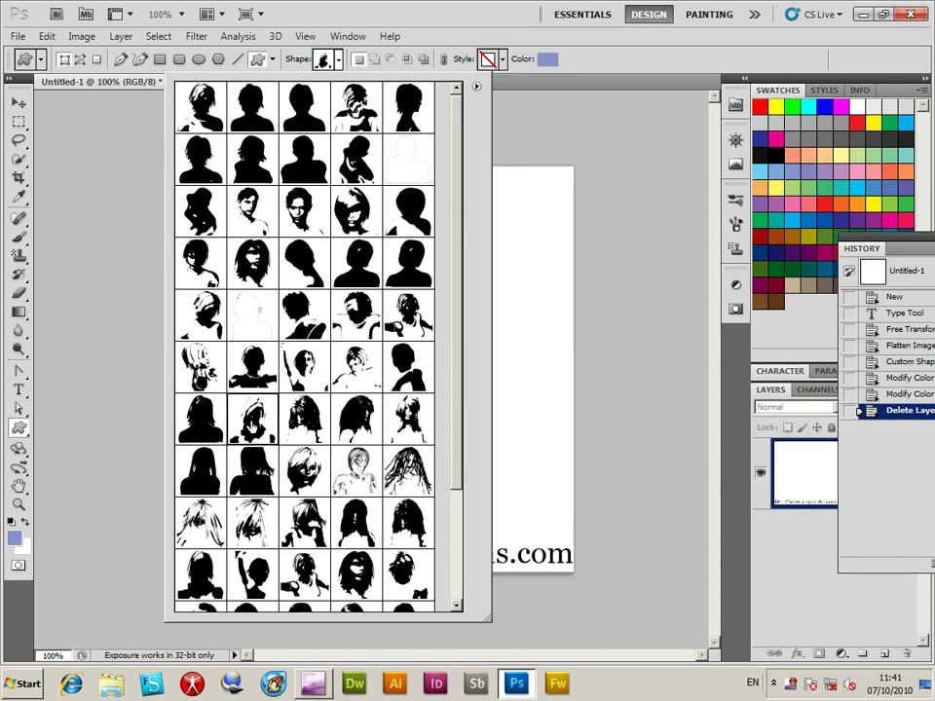
left_click(628, 320)
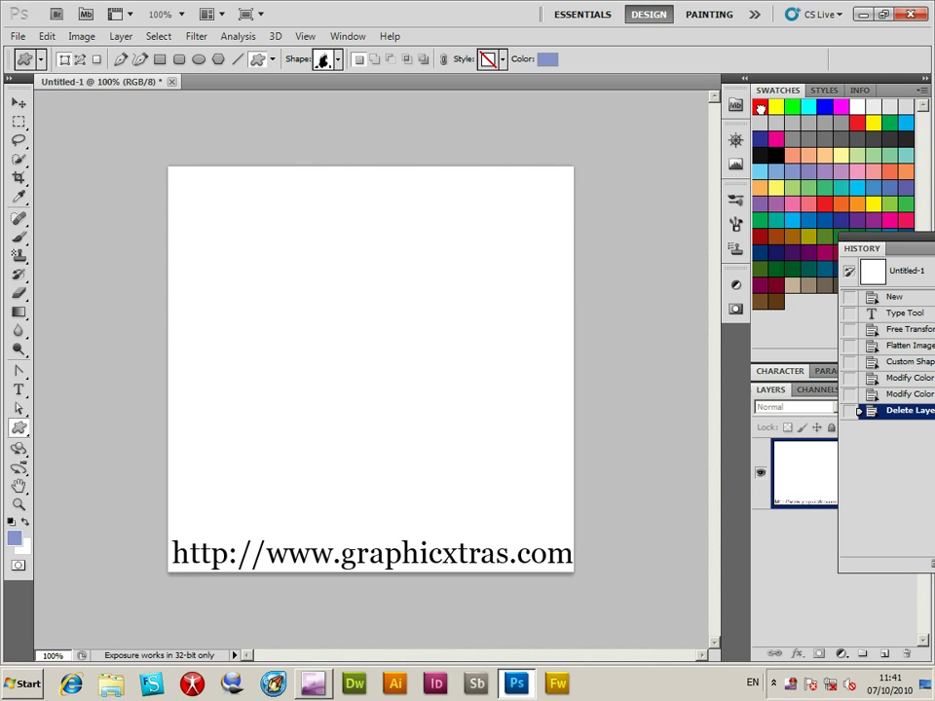
Draw the hair shape in red as filled pixels across the page centre.
left_click(759, 107)
left_click(96, 60)
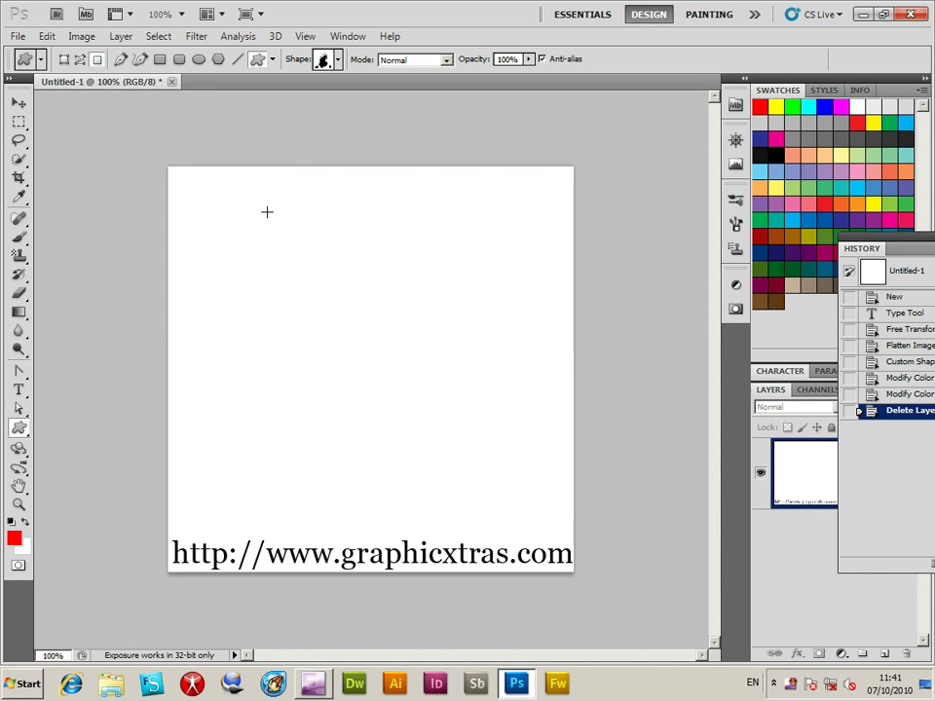
left_click_drag(263, 196, 501, 512)
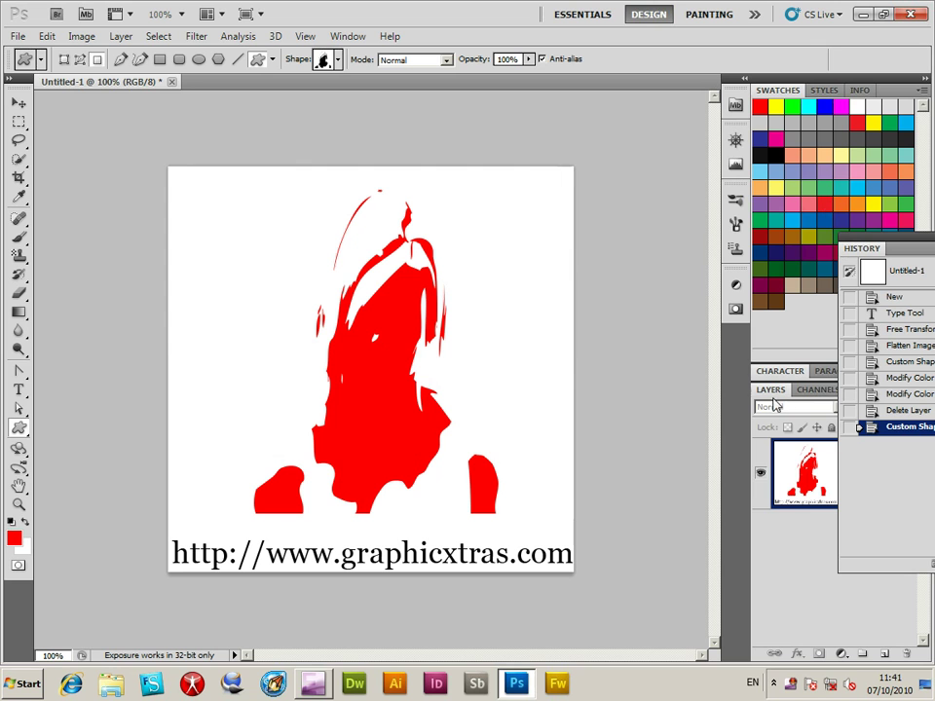
left_click_drag(773, 400, 612, 231)
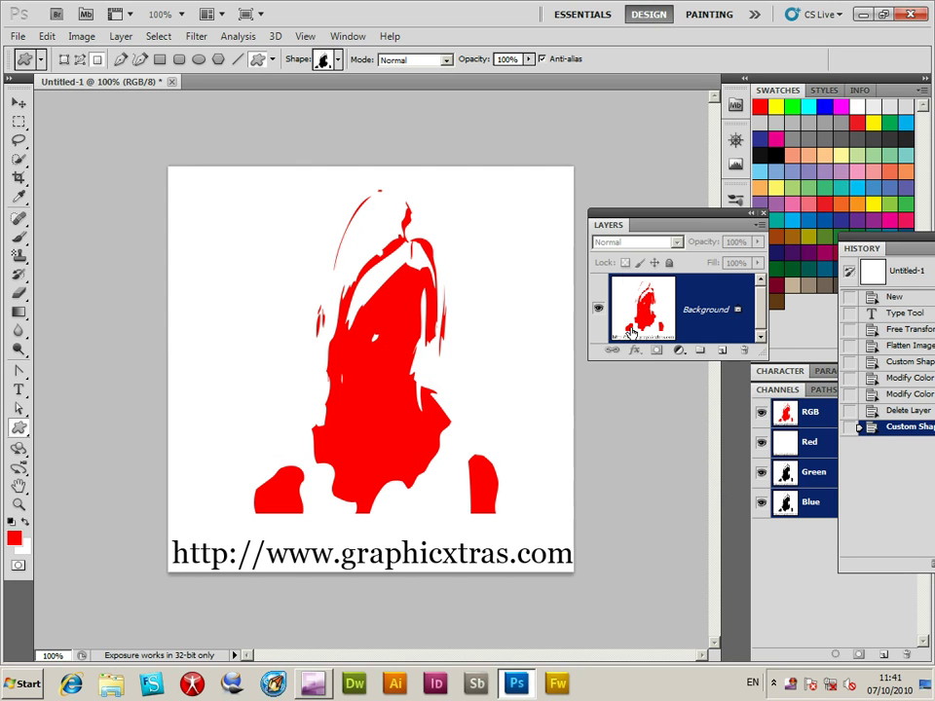
Add a Hue/Saturation adjustment layer and shift its hue to recolour the figure.
left_click(682, 353)
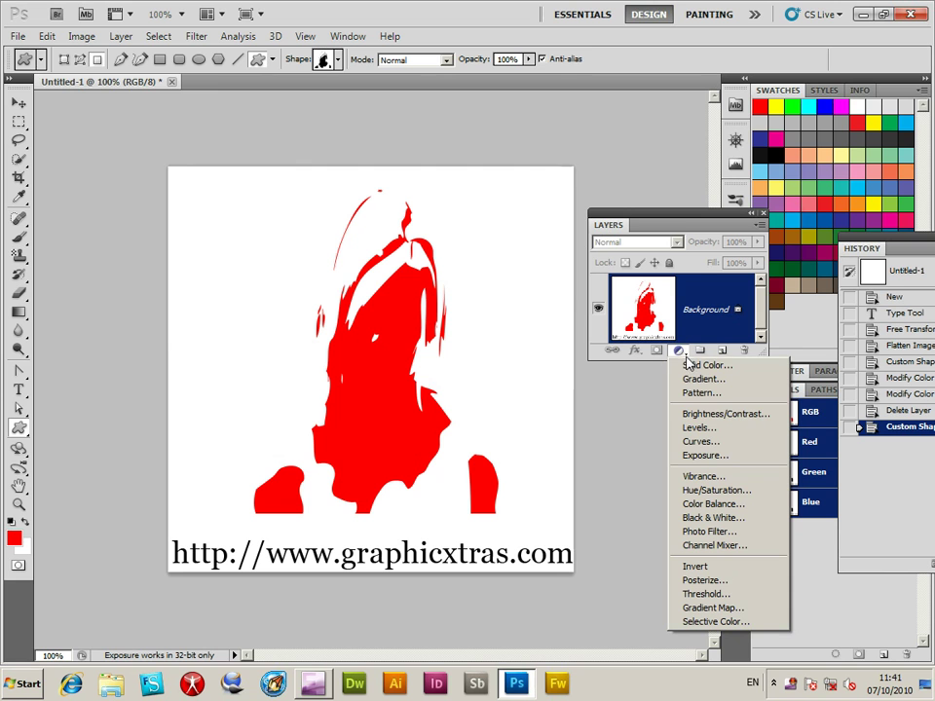
left_click(716, 490)
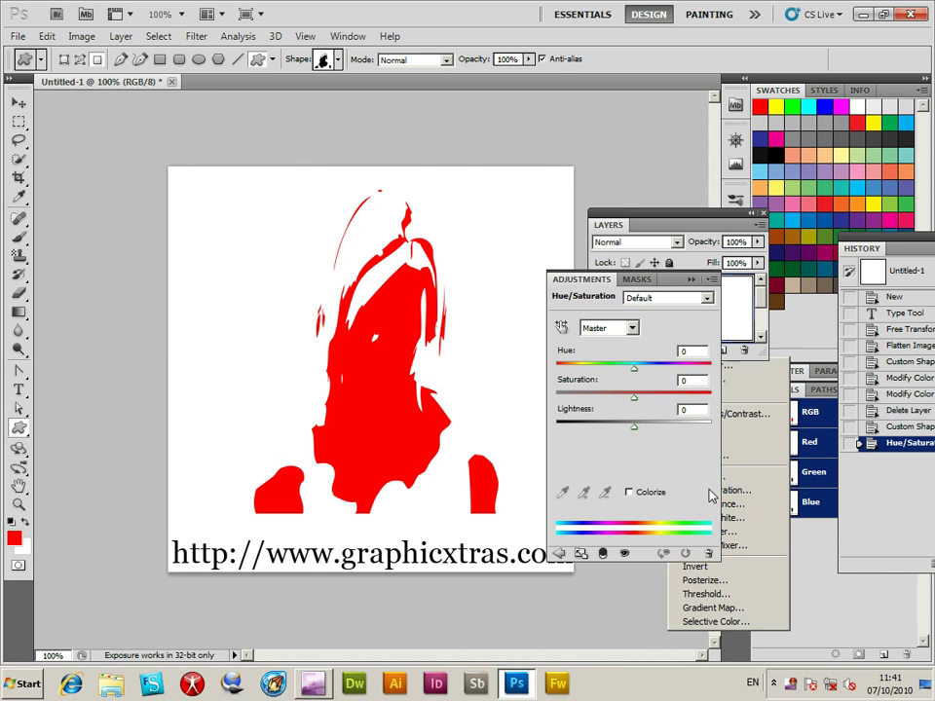
left_click_drag(636, 369, 575, 375)
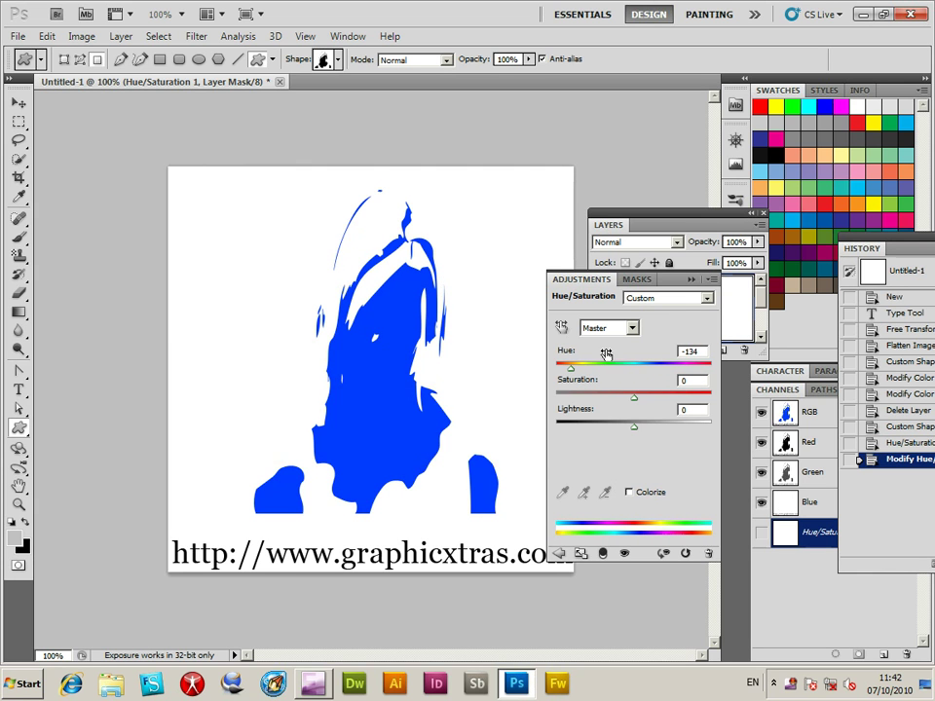
left_click(577, 287)
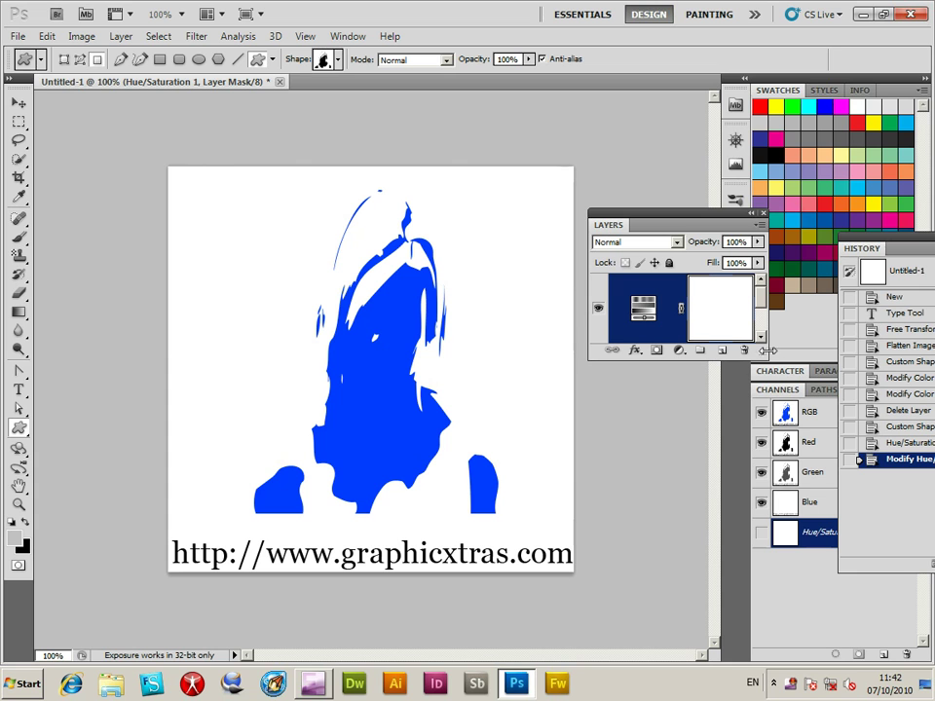
Reopen the Hue/Saturation settings and set Hue to -90 so the figure turns pink.
left_click_drag(765, 353, 789, 471)
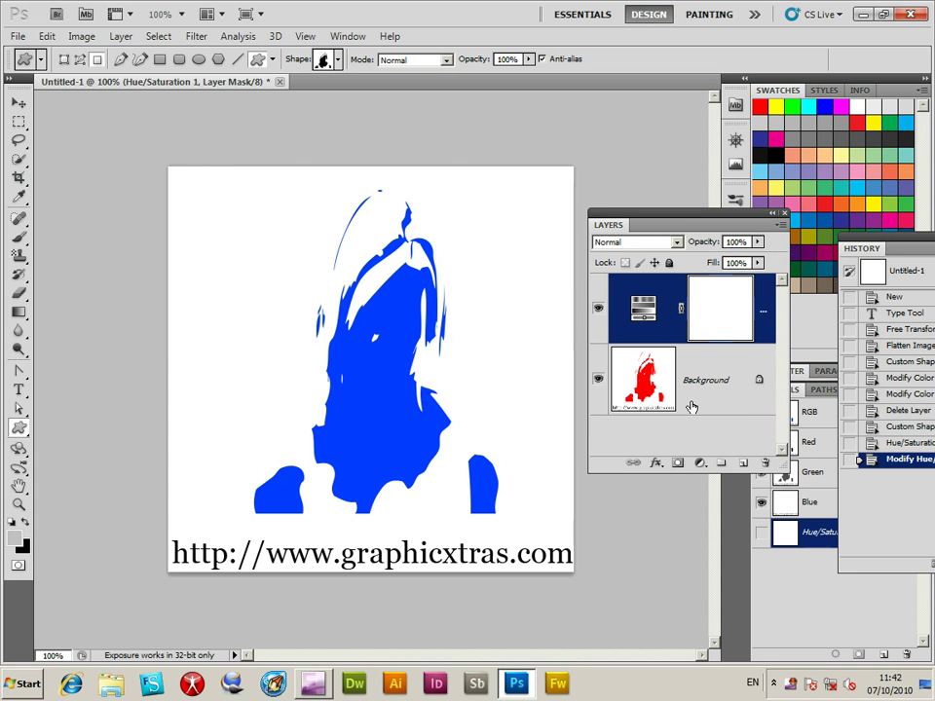
double_click(643, 309)
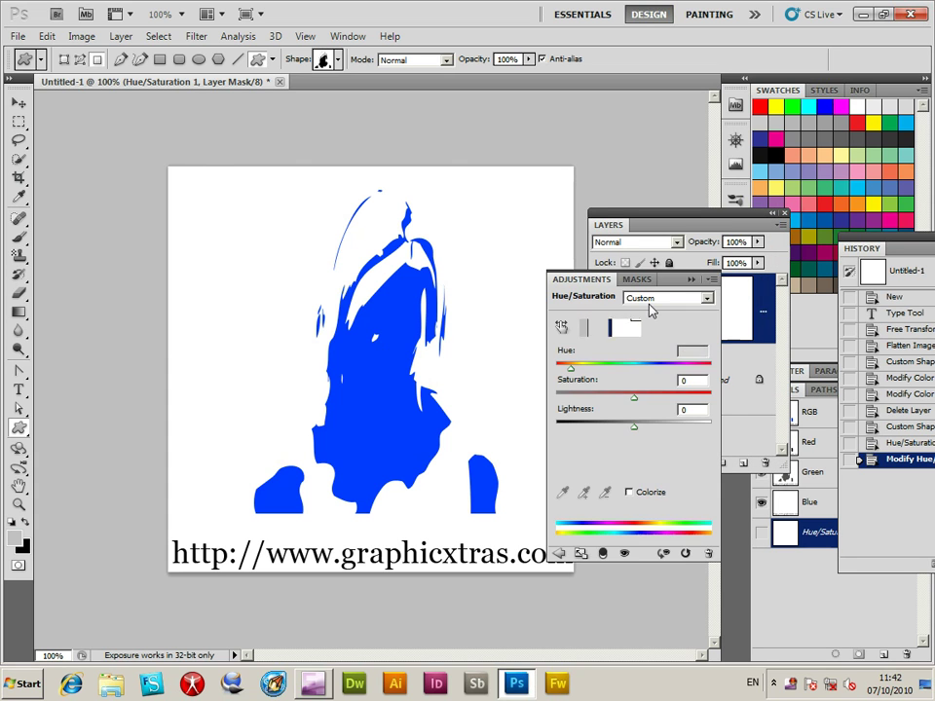
left_click_drag(634, 367, 615, 373)
left_click(747, 423)
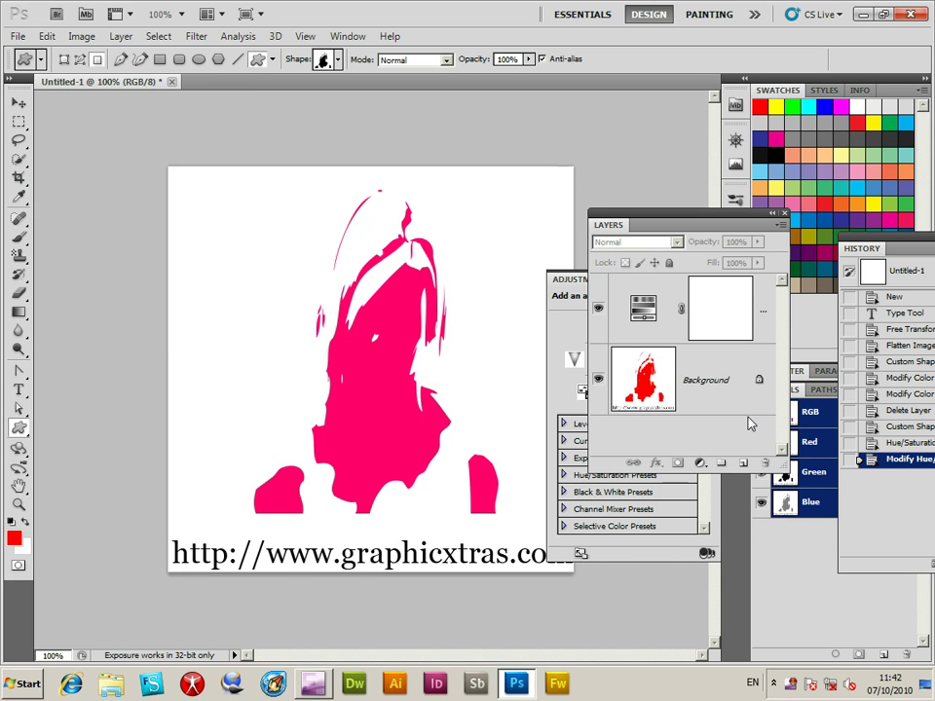
Delete the layer mask and the Hue/Saturation 1 layer, then revert to the New history state.
left_click(767, 464)
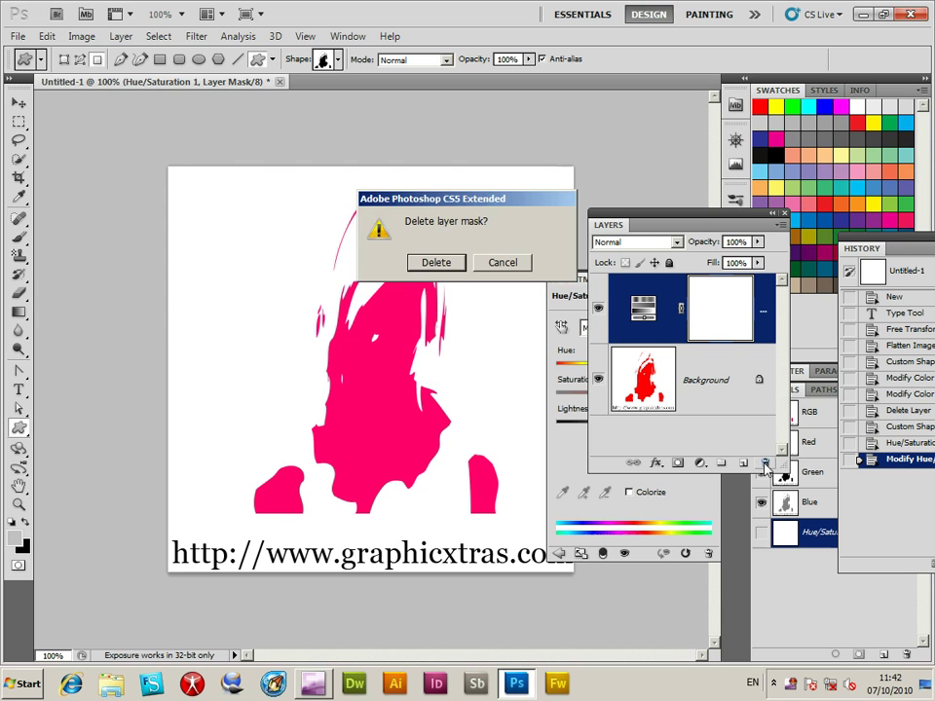
left_click(432, 263)
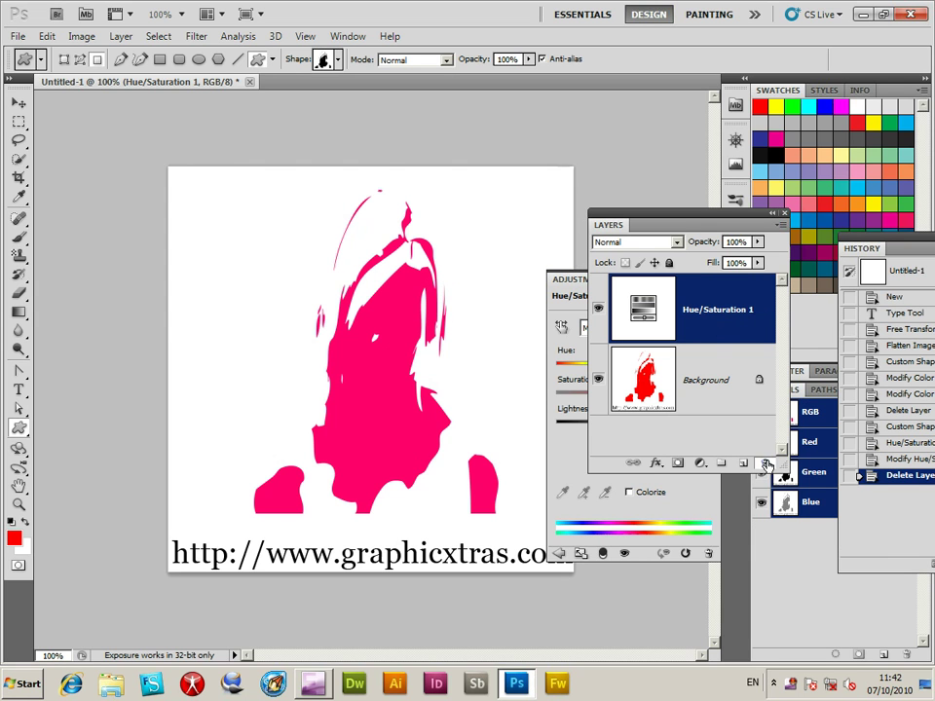
left_click_drag(714, 309, 765, 463)
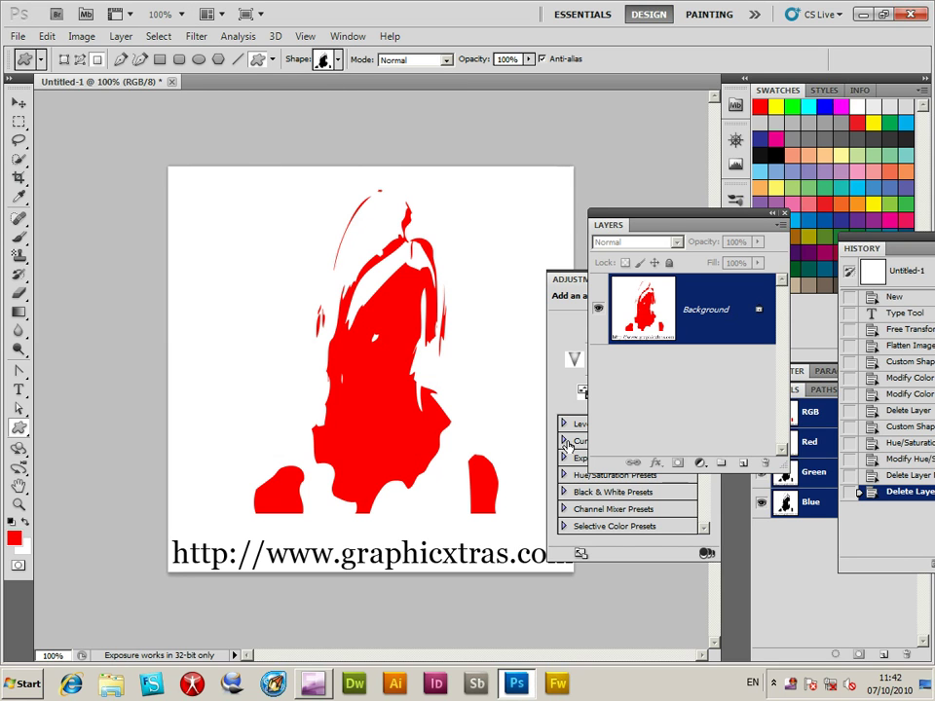
left_click(901, 299)
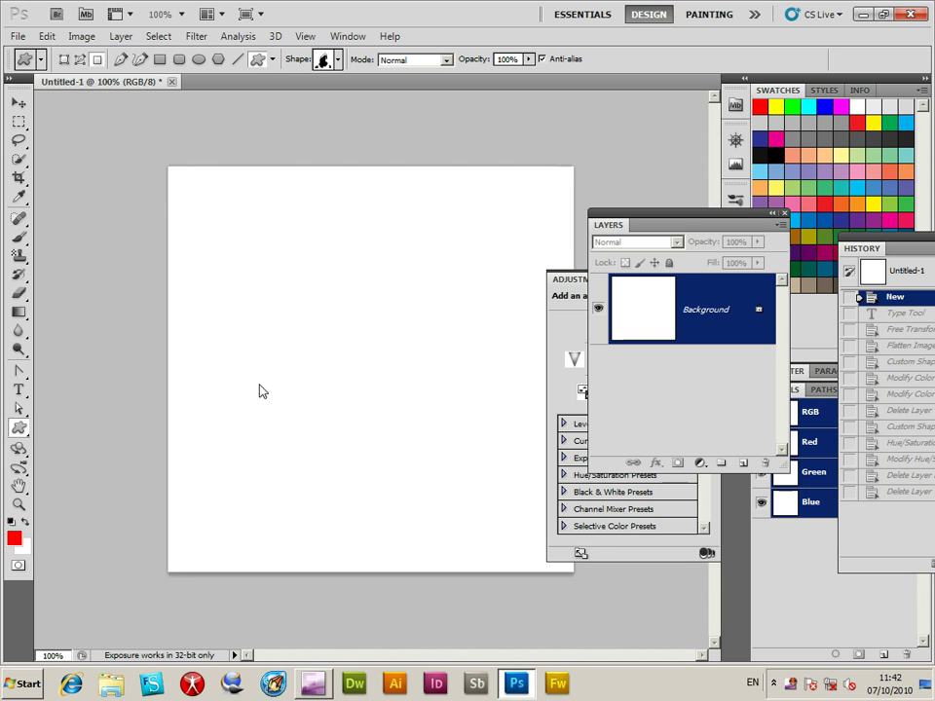
left_click(80, 59)
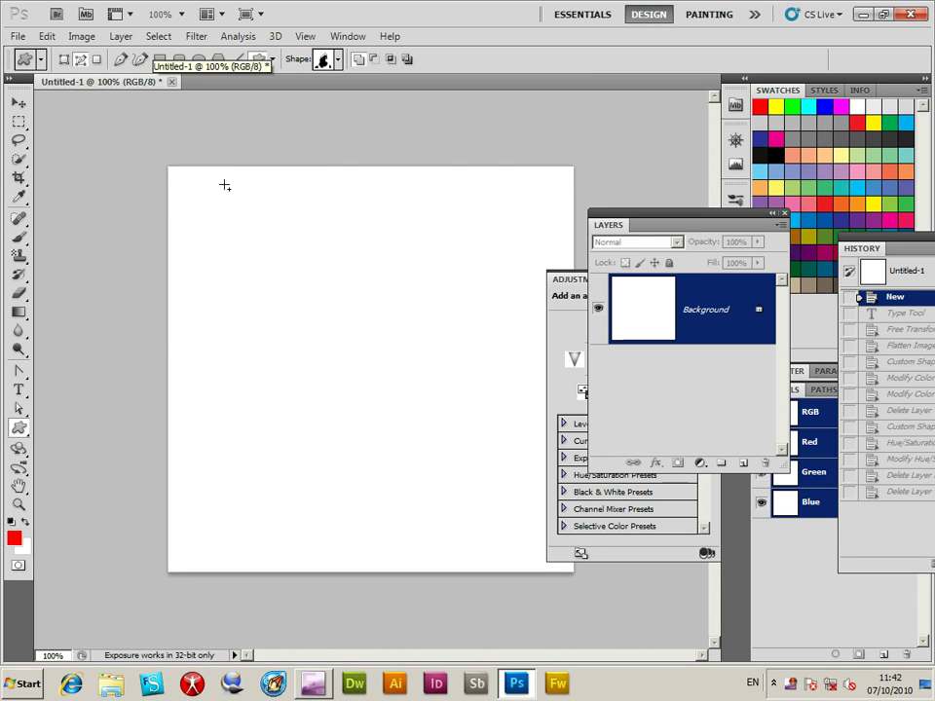
Draw the hair silhouette as a work path and convert it to a selection from the Paths panel.
left_click_drag(224, 186, 510, 517)
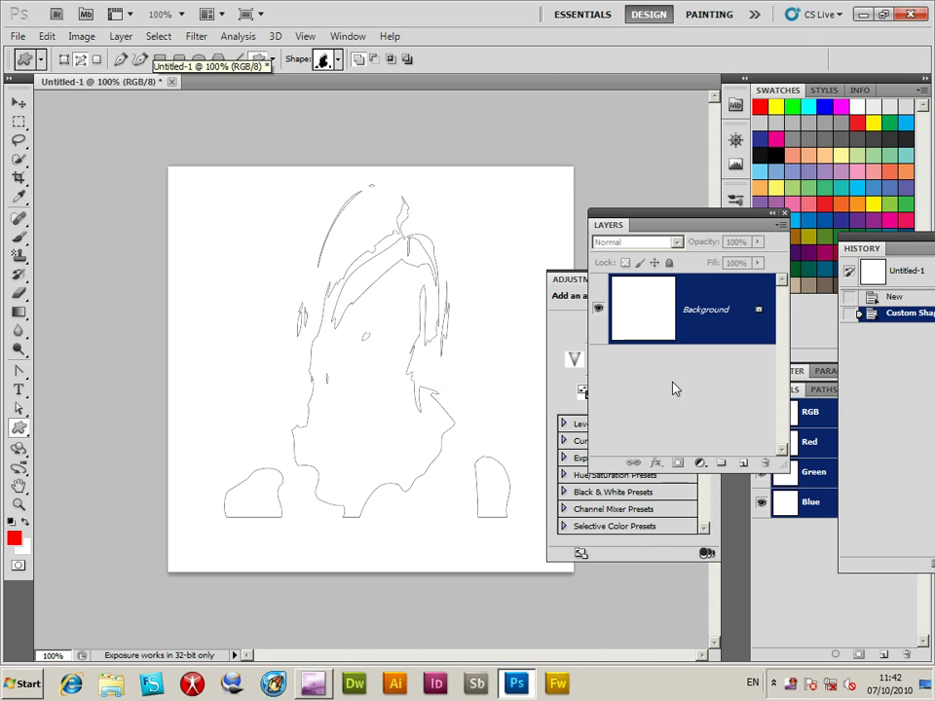
left_click(347, 36)
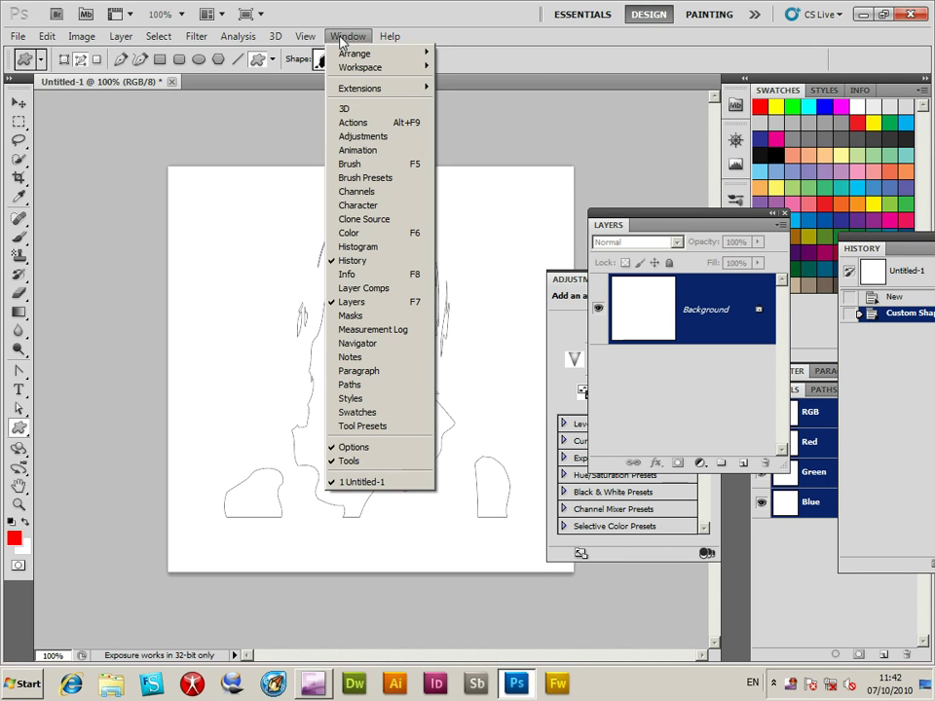
left_click(363, 385)
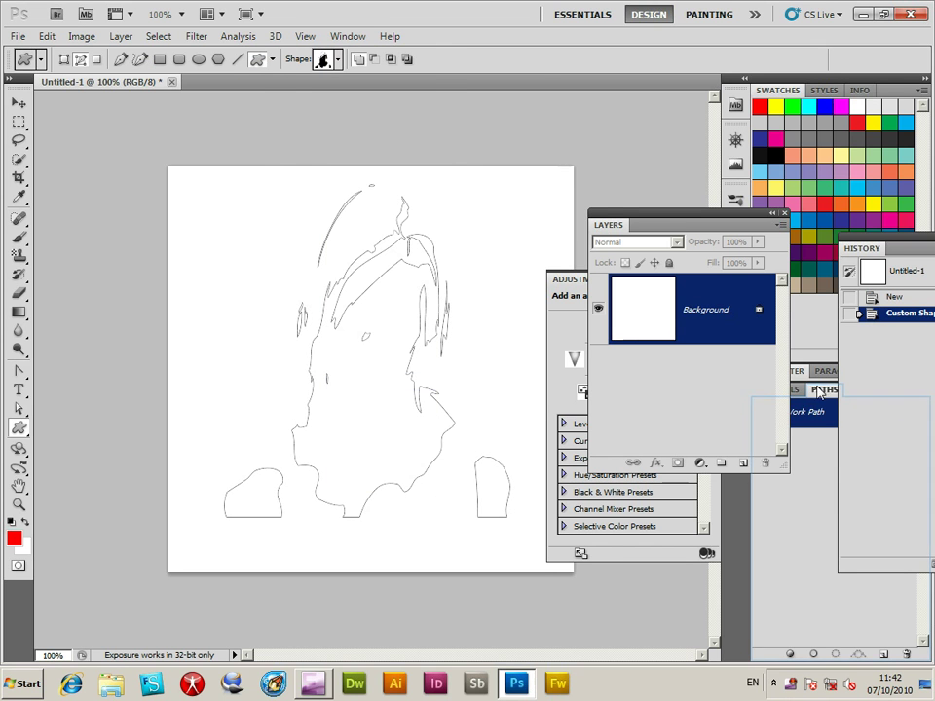
left_click_drag(760, 365, 487, 265)
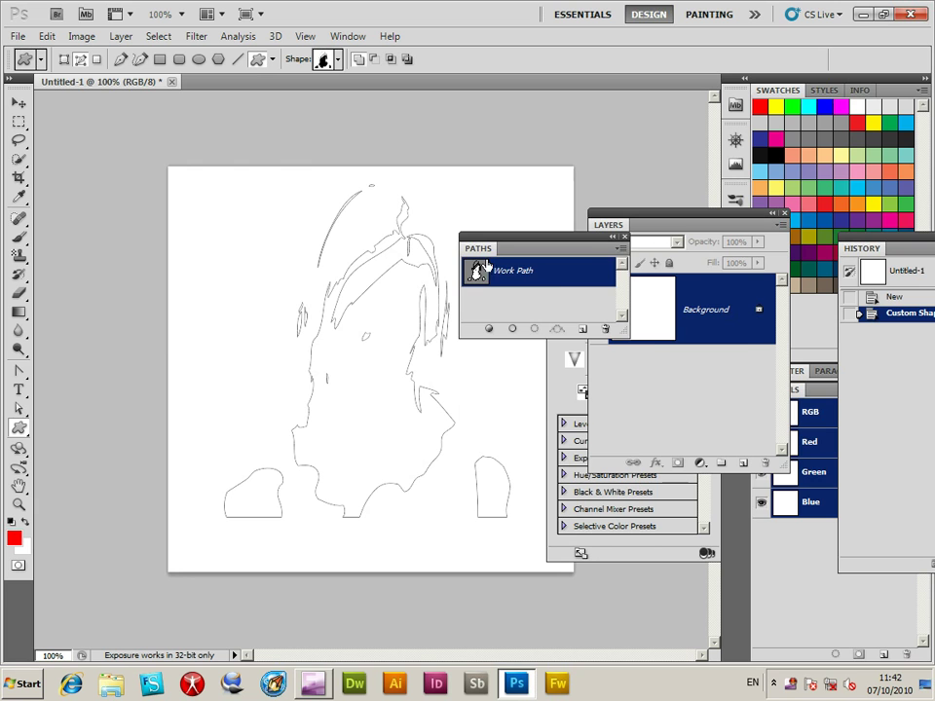
left_click(620, 251)
left_click(656, 324)
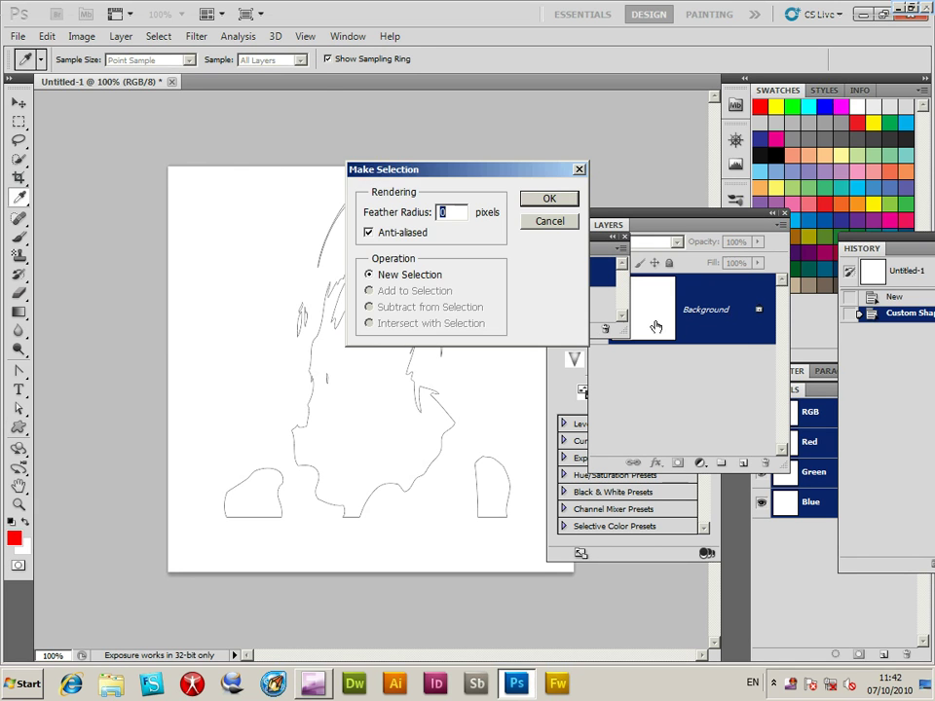
left_click(551, 200)
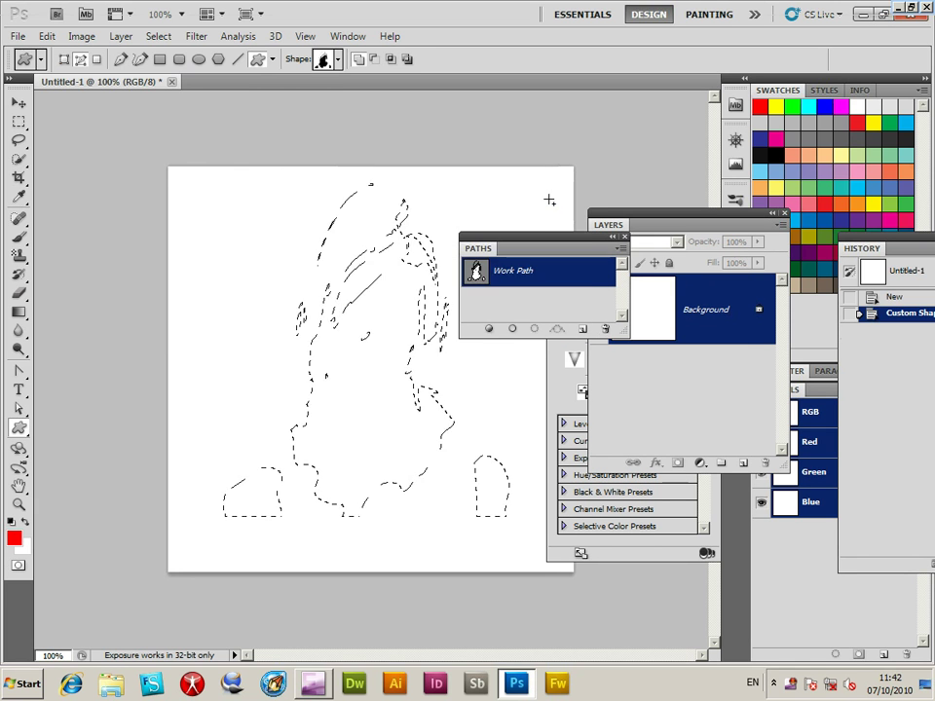
Fill the silhouette selection with custom deep pink #e4298e via Edit > Fill.
left_click(48, 37)
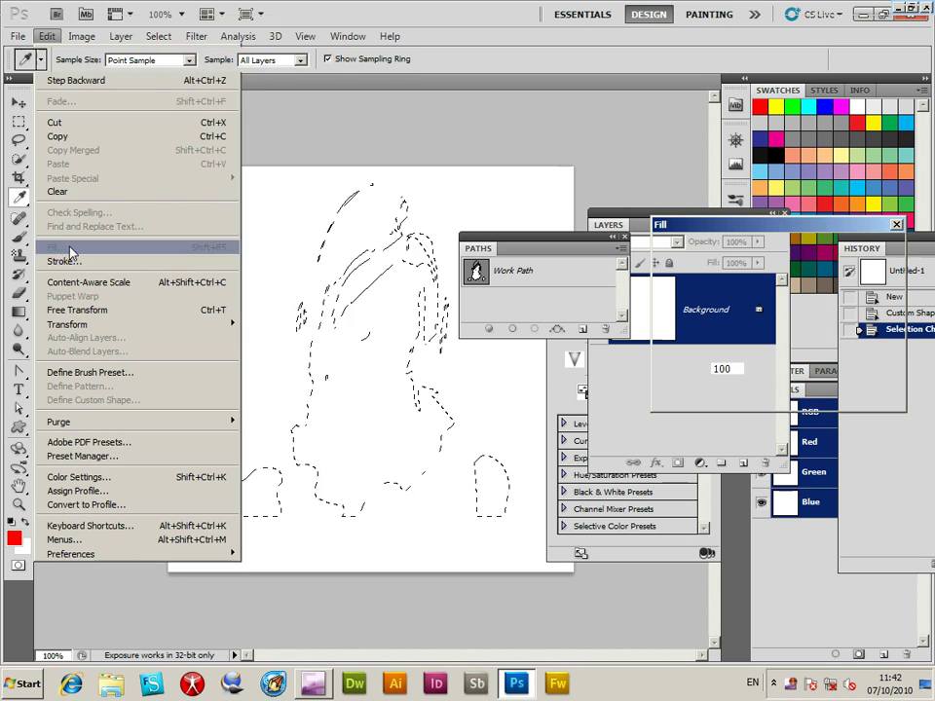
left_click(69, 245)
left_click(807, 273)
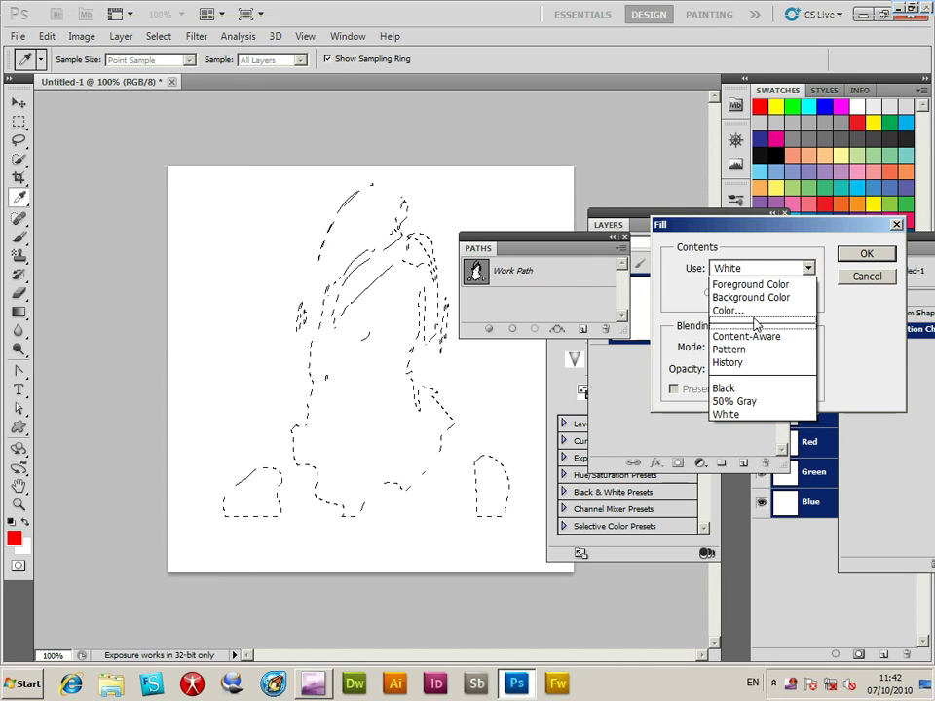
left_click(755, 312)
left_click_drag(633, 314, 654, 312)
left_click(802, 289)
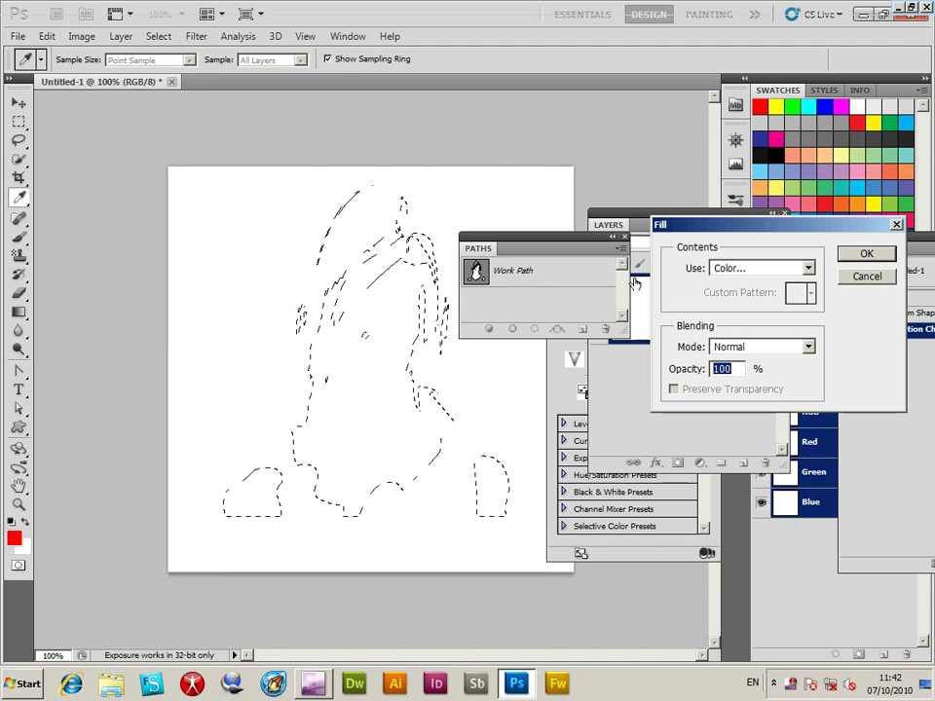
left_click(864, 255)
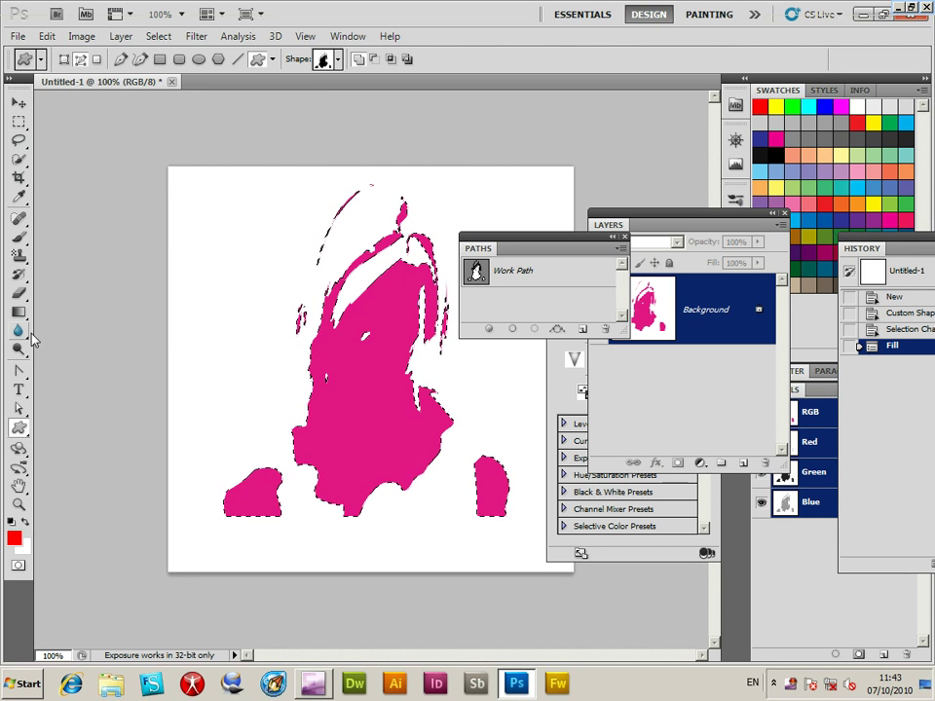
left_click(20, 238)
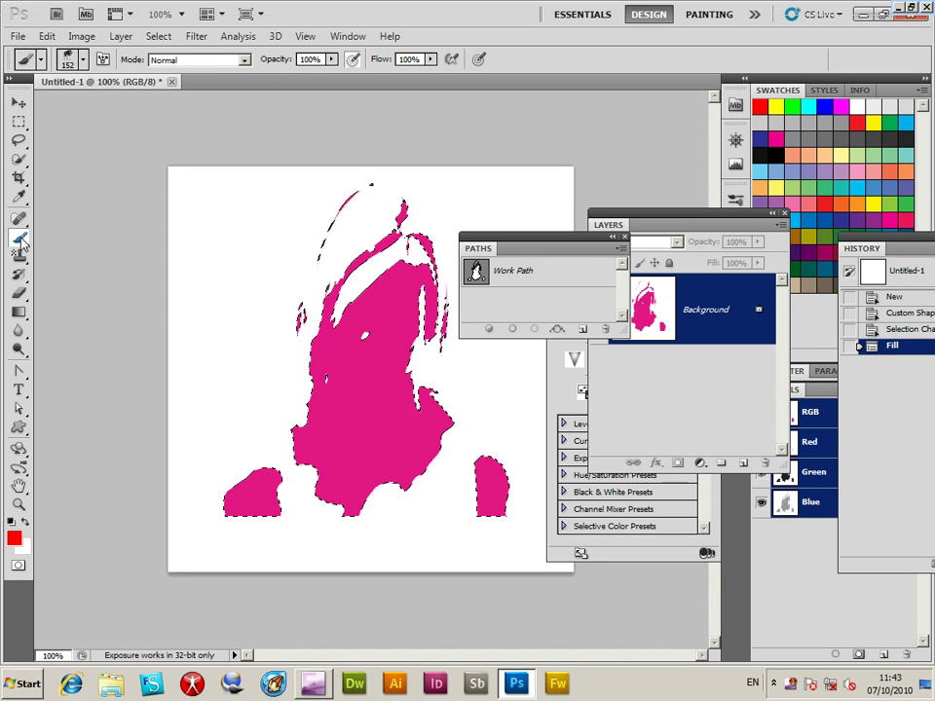
Set the foreground to pure red ff0000 and brush over the silhouette inside the selection.
left_click(14, 539)
left_click_drag(668, 368, 700, 283)
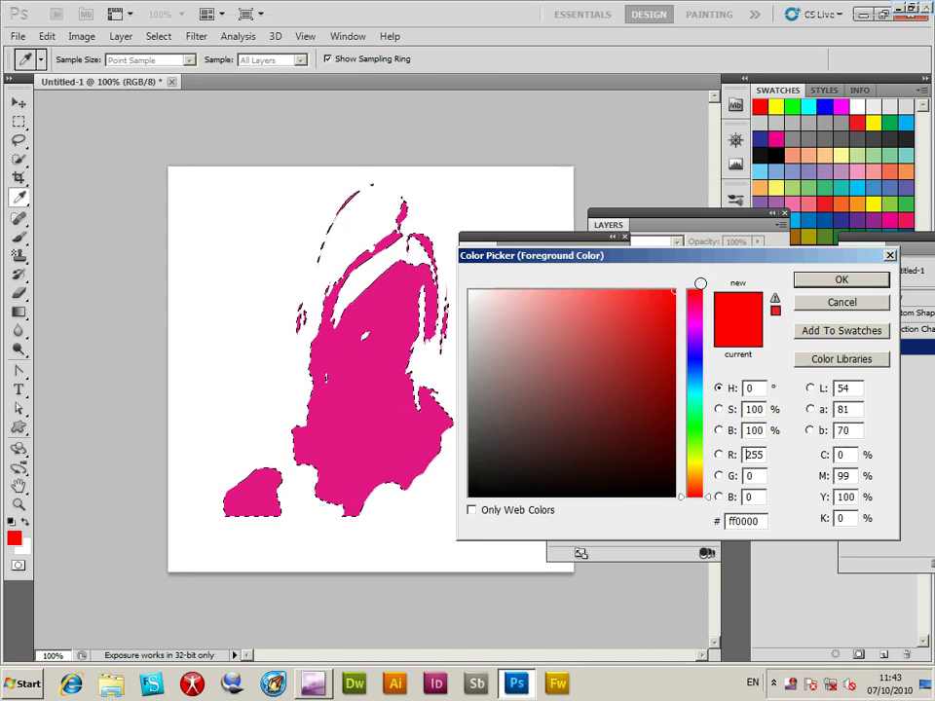
left_click(865, 283)
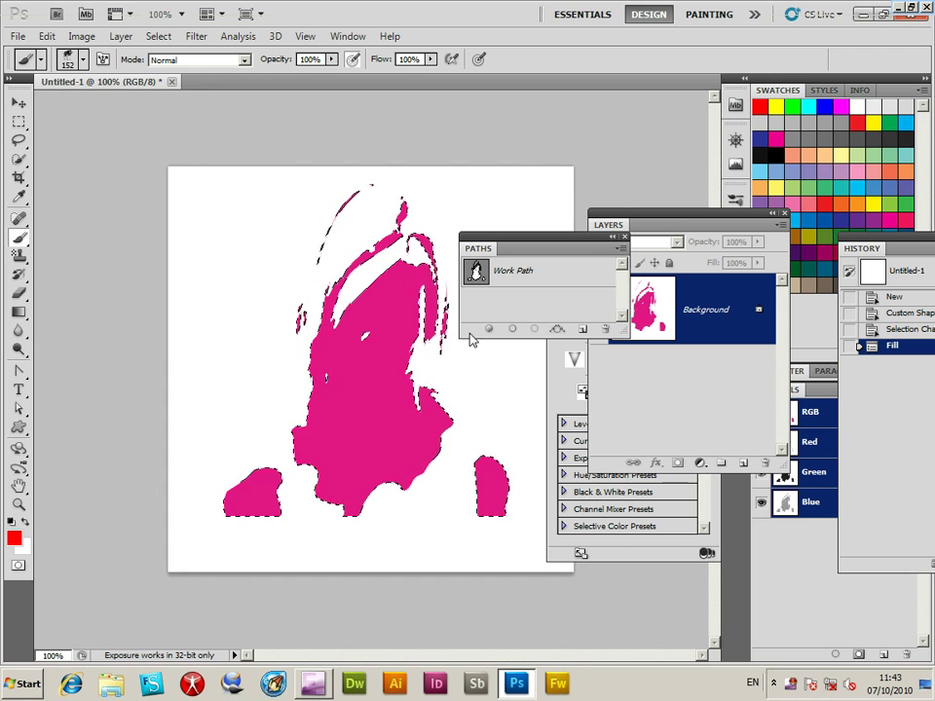
mouse_move(410, 258)
left_mouse_down()
mouse_move(338, 434)
mouse_move(443, 394)
mouse_move(575, 414)
mouse_move(253, 453)
mouse_move(360, 429)
mouse_move(331, 292)
mouse_move(390, 204)
left_mouse_up()
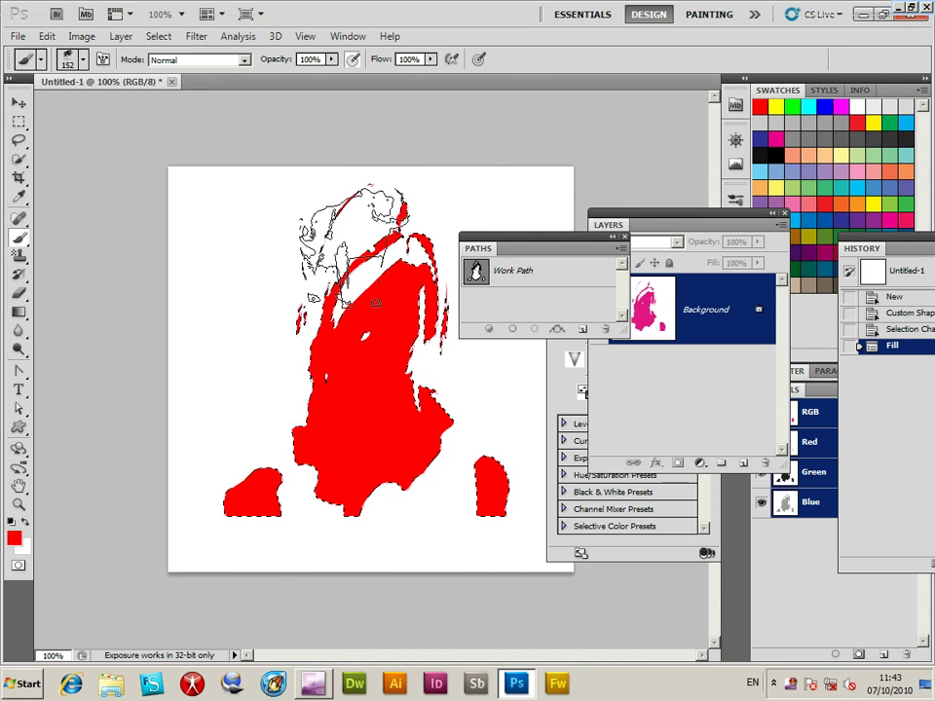
left_click_drag(354, 243, 425, 310)
mouse_move(320, 443)
left_mouse_down()
mouse_move(389, 322)
mouse_move(438, 579)
mouse_move(339, 185)
left_mouse_up()
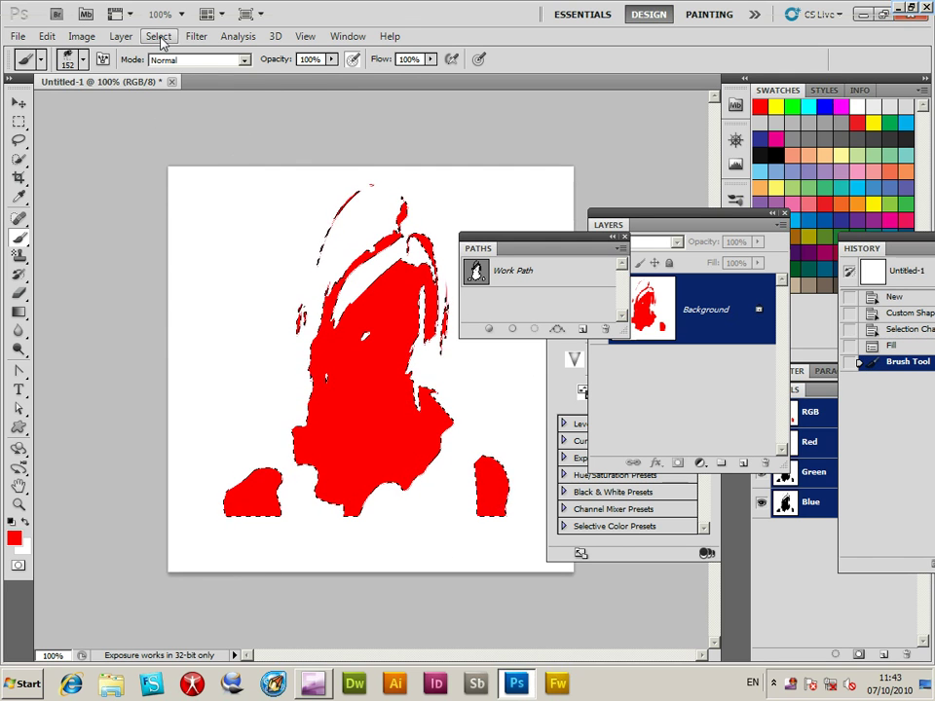